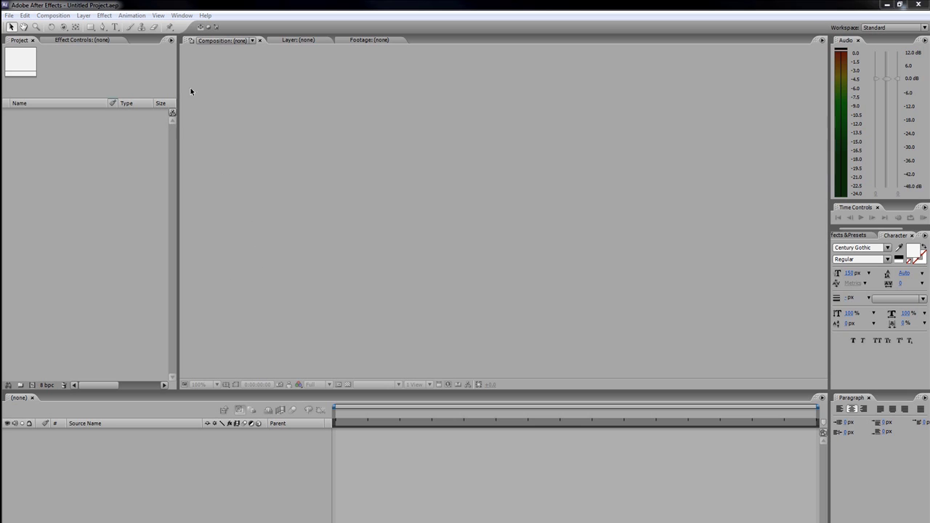
# Create Comp 1 with the HDV/HDTV 720 25 preset (1280x720, 25 fps) lasting 0:00:20:00.
pyautogui.click(36, 6)
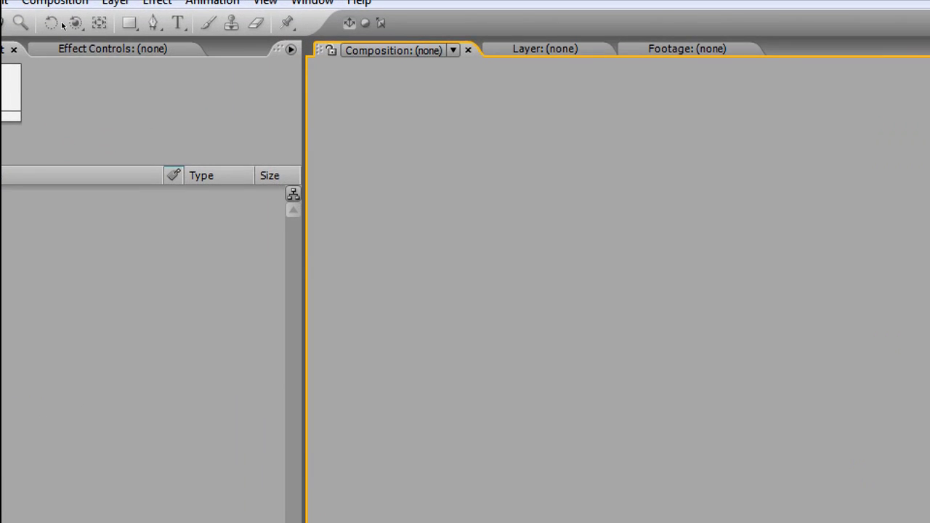
pyautogui.click(54, 1)
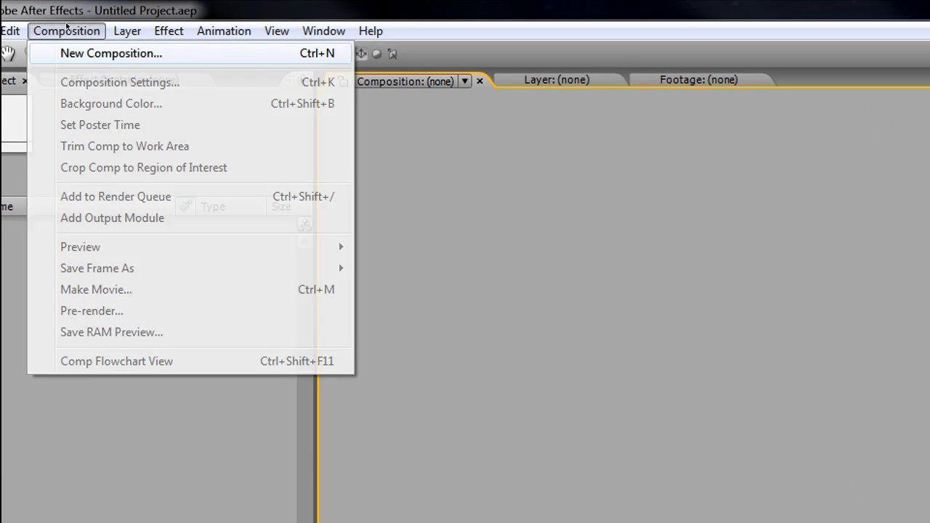
pyautogui.click(111, 53)
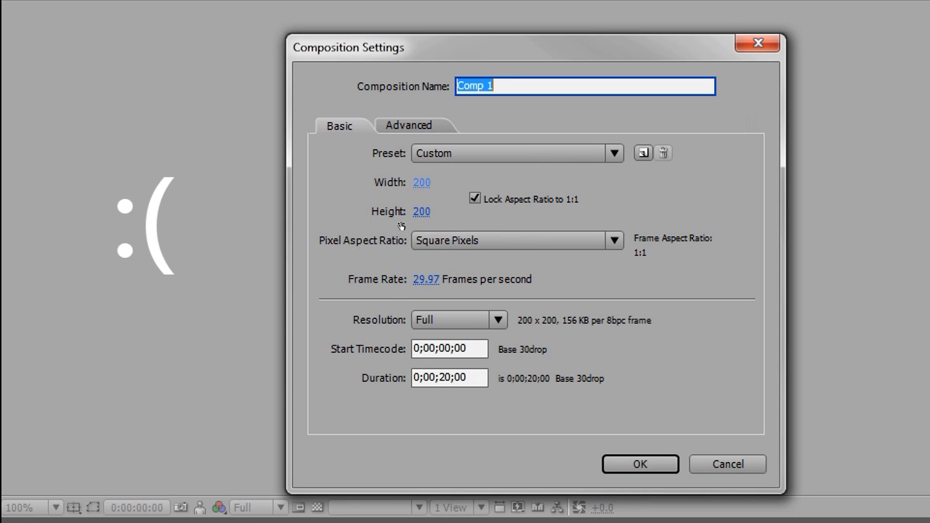
pyautogui.click(436, 153)
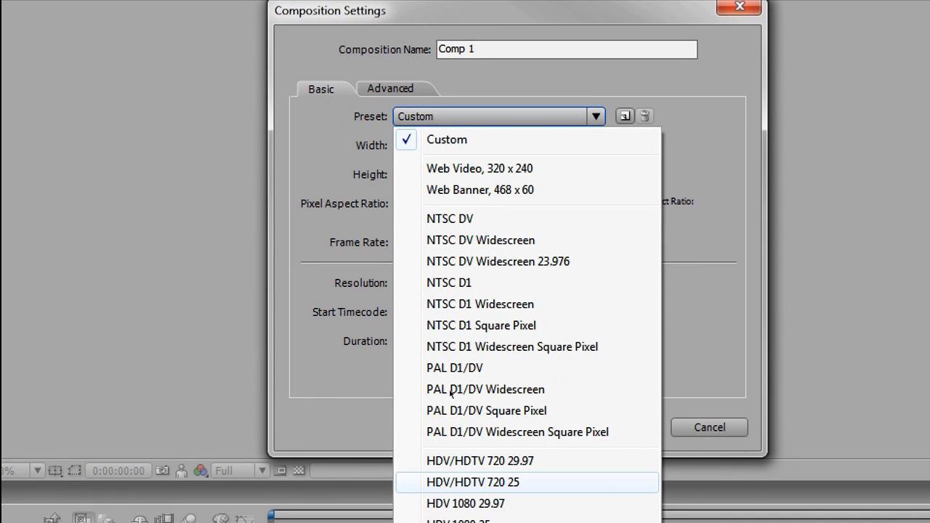
pyautogui.press('Return')
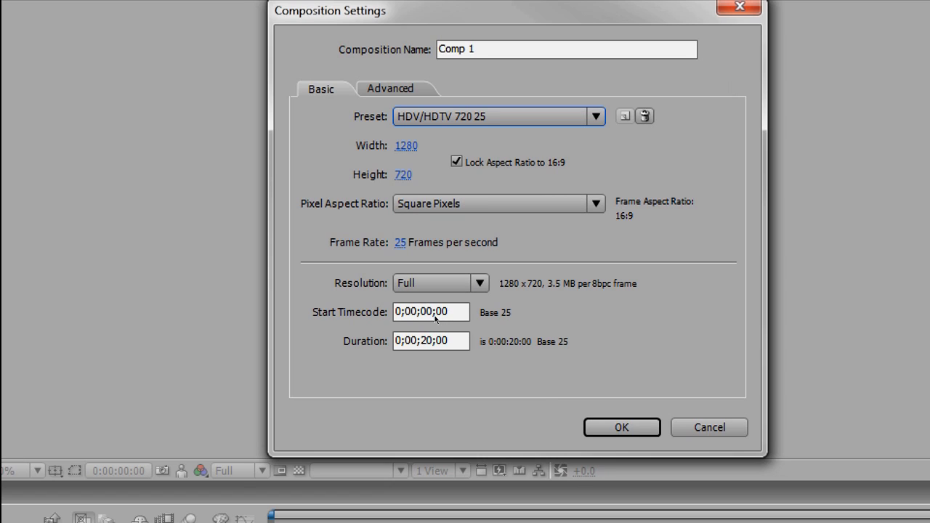
pyautogui.click(426, 341)
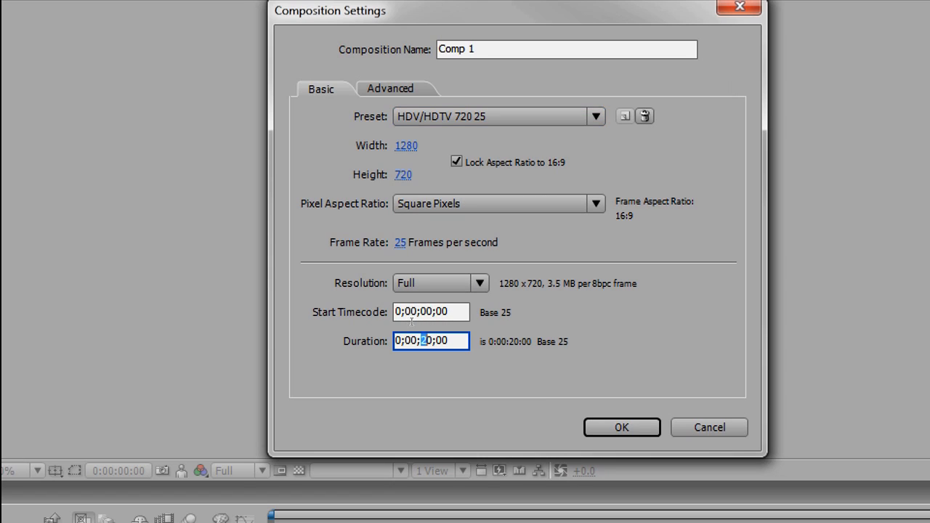
pyautogui.doubleClick(427, 340)
pyautogui.press('Tab')
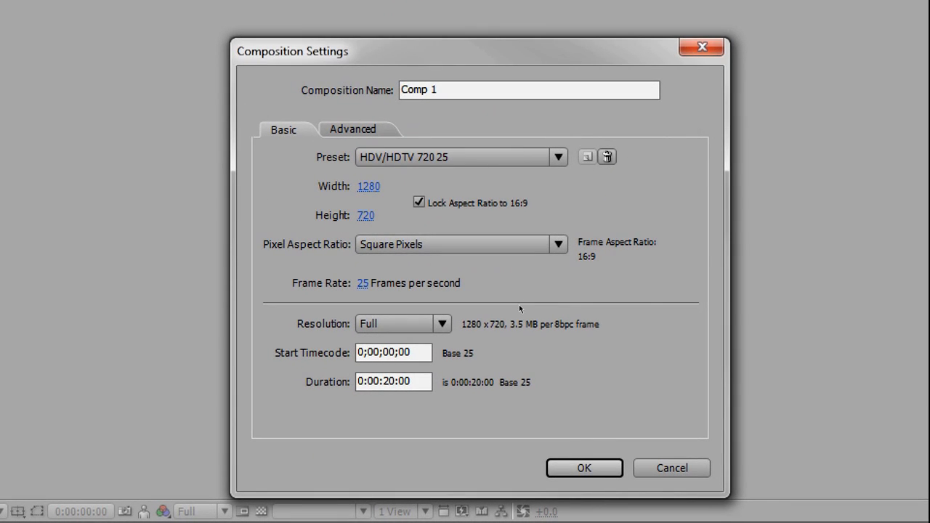
pyautogui.press('Return')
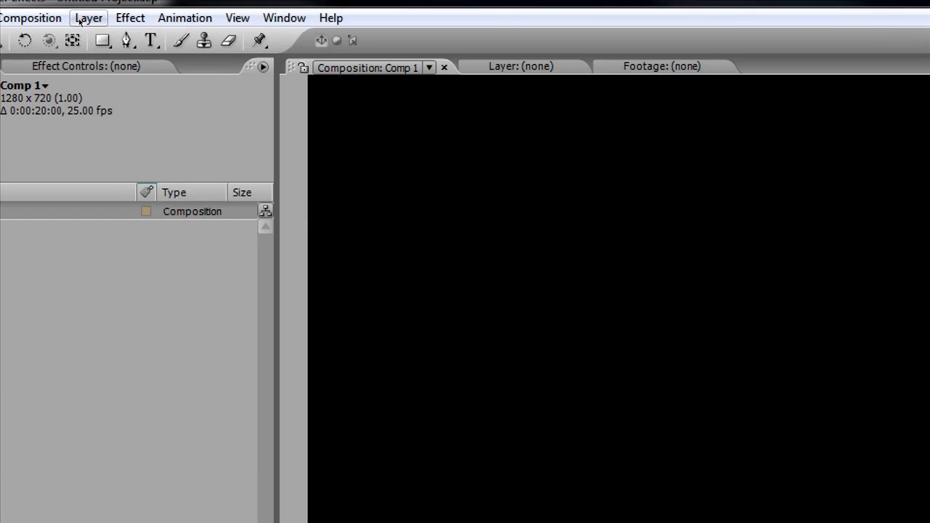
# Add a comp-sized 1280 x 720 black solid, Black Solid 1, to Comp 1.
pyautogui.click(79, 15)
pyautogui.moveTo(179, 27)
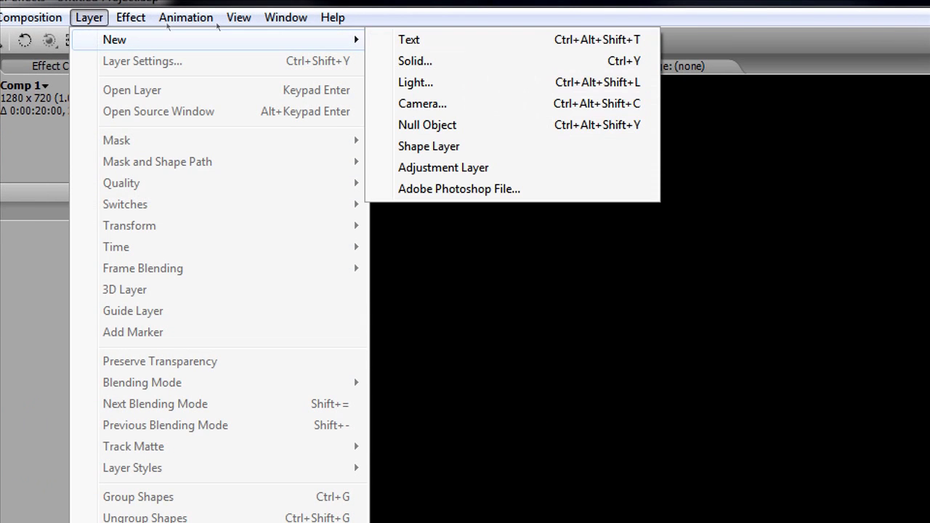
pyautogui.click(415, 61)
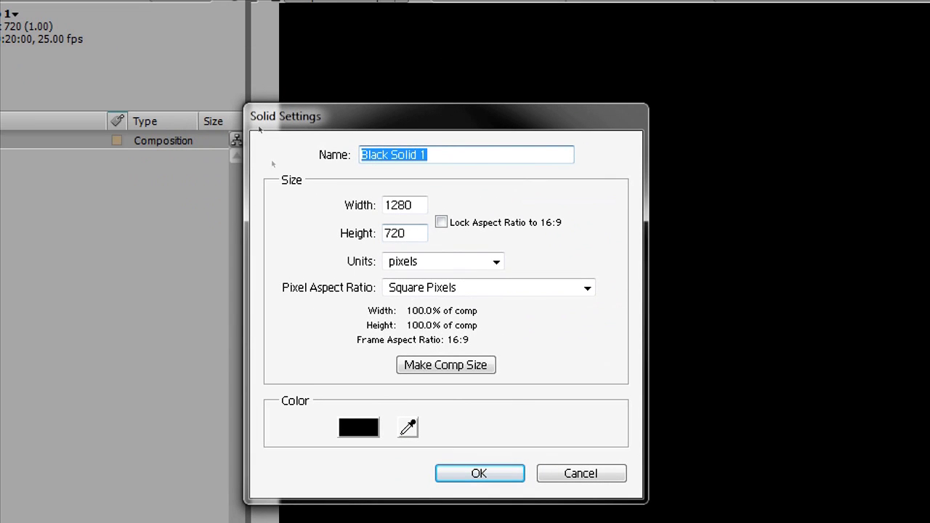
pyautogui.click(275, 230)
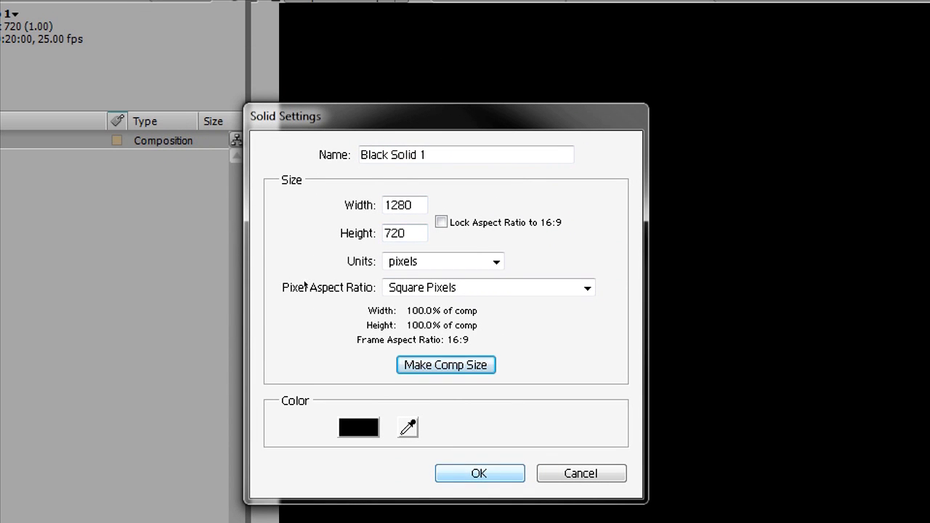
pyautogui.press('Return')
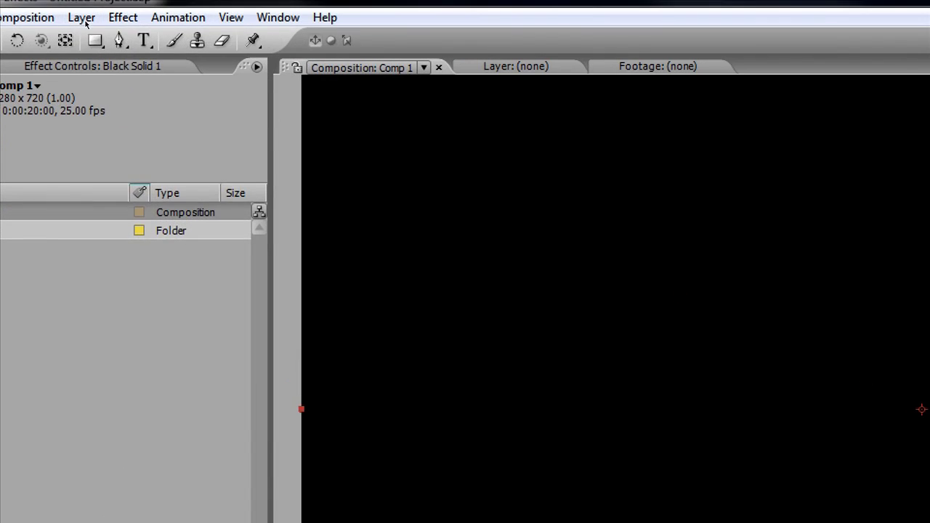
# Add a light layer named Emitter and accept the 2D layers warning.
pyautogui.click(82, 16)
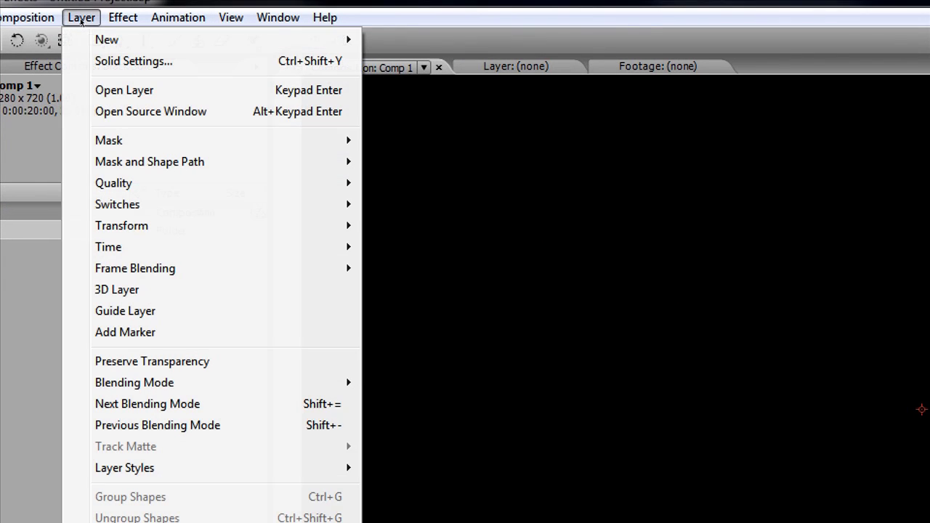
pyautogui.moveTo(342, 39)
pyautogui.click(405, 81)
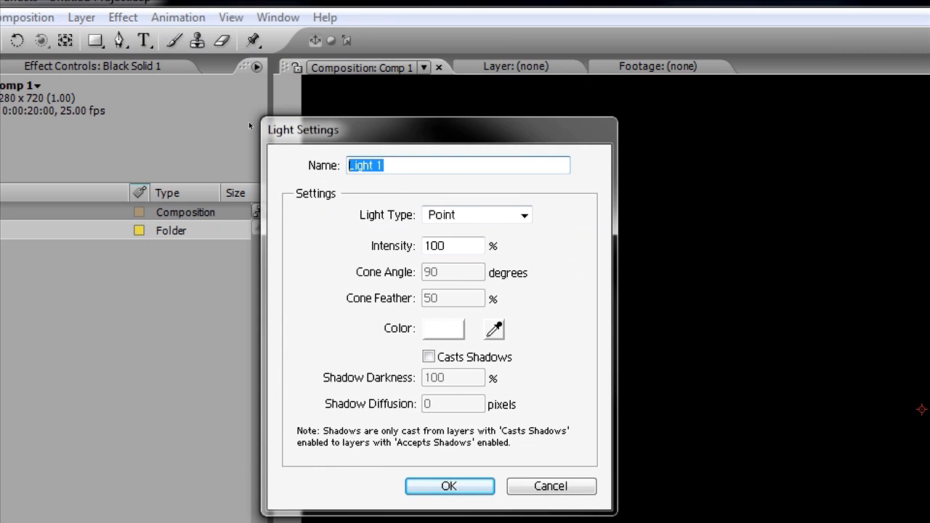
pyautogui.write('E')
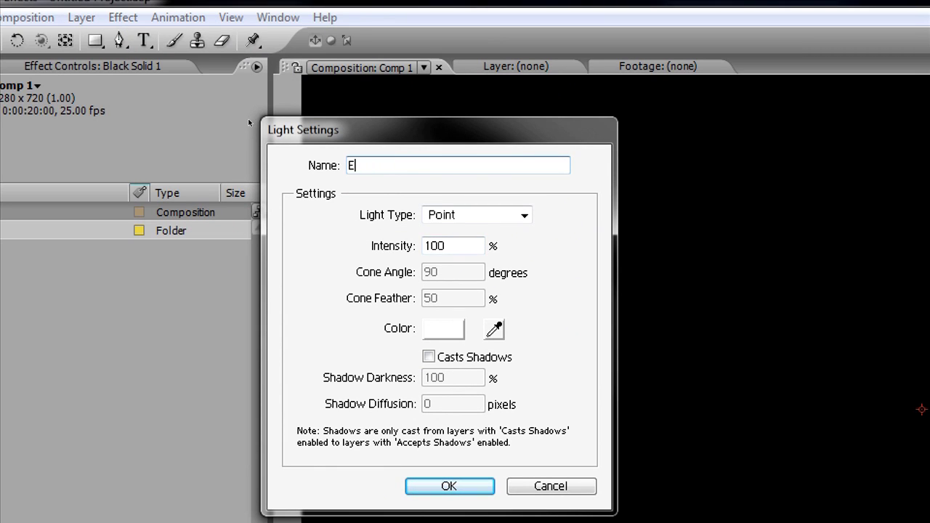
pyautogui.write('mitter')
pyautogui.click(280, 70)
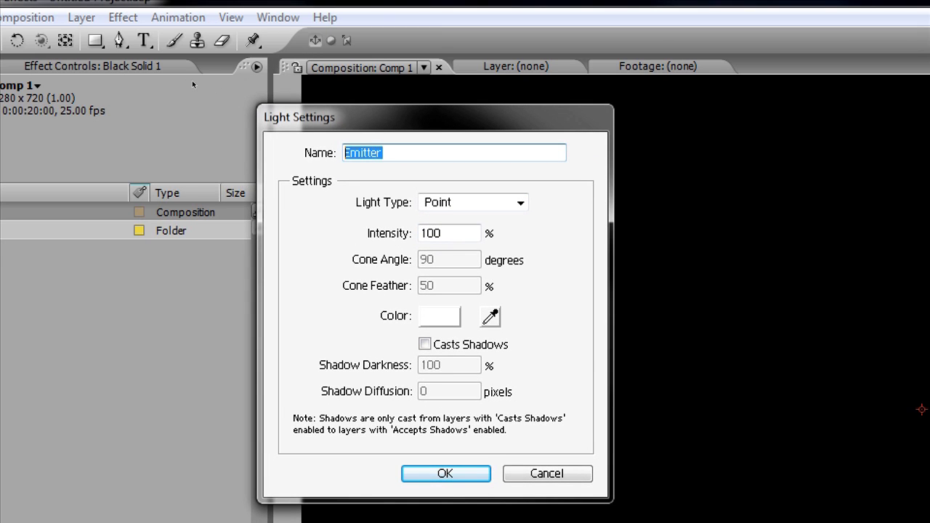
pyautogui.press('Right')
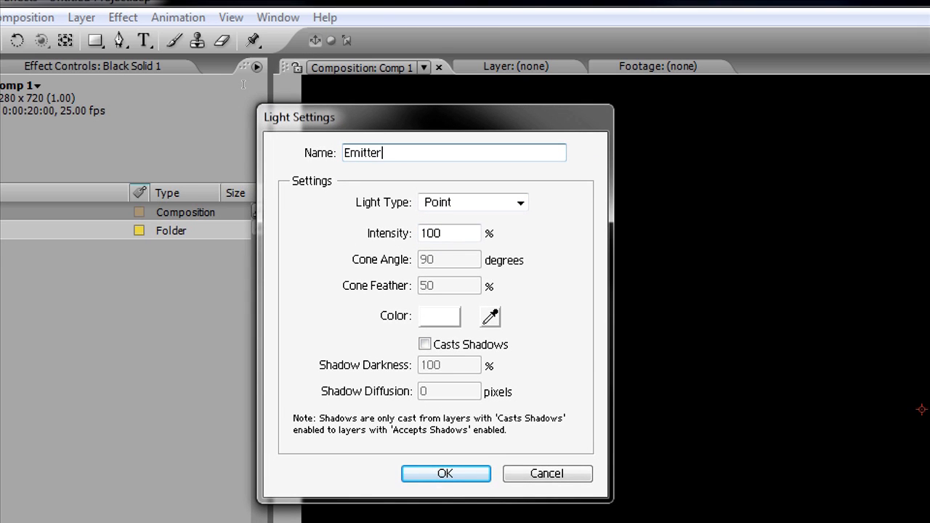
pyautogui.press('BackSpace')
pyautogui.write('r')
pyautogui.press('Return')
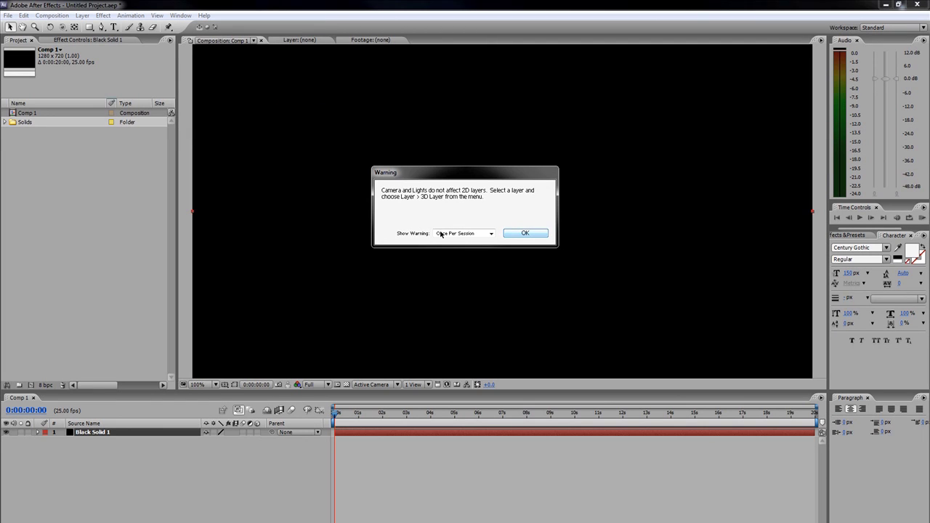
pyautogui.click(535, 235)
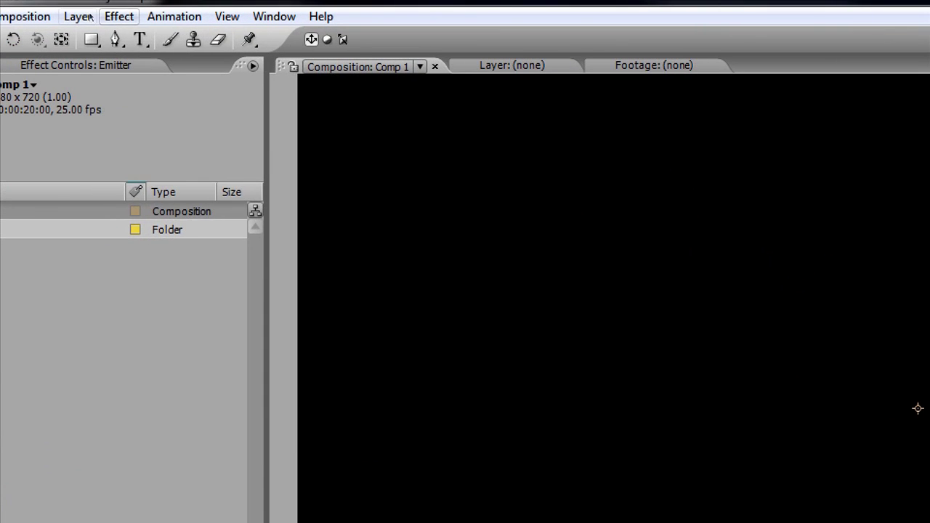
# Add a new adjustment layer to Comp 1.
pyautogui.click(78, 17)
pyautogui.moveTo(258, 32)
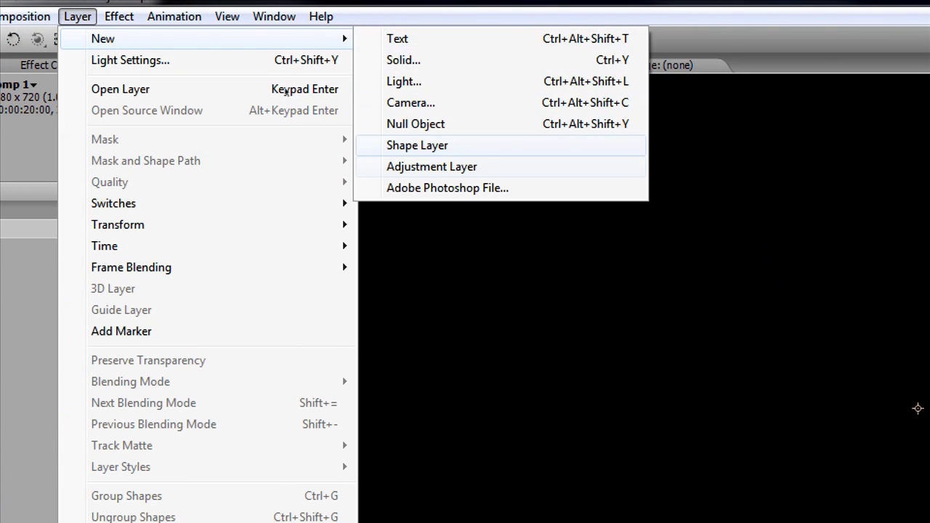
pyautogui.click(393, 166)
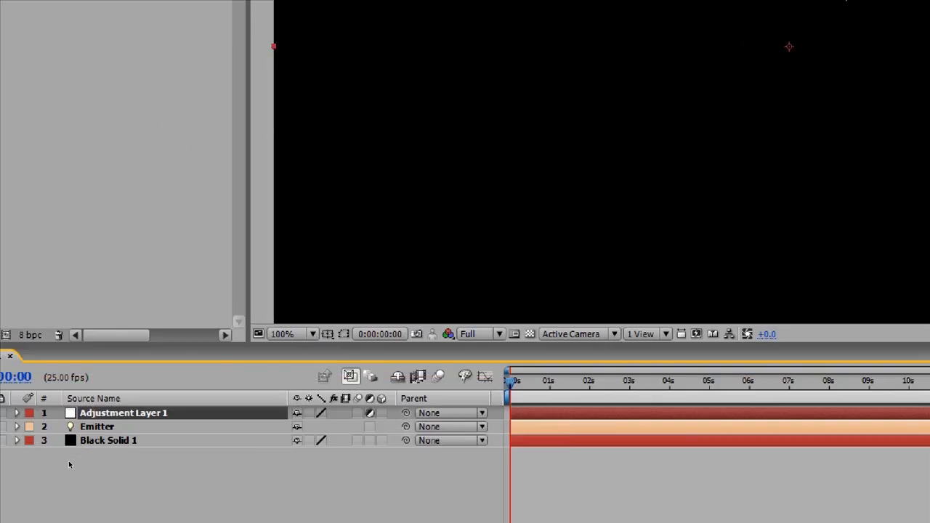
# Rename Black Solid 1 to Particles and the adjustment layer to Color.
pyautogui.hotkey('ctrl', 'Down')
pyautogui.hotkey('ctrl', 'Down')
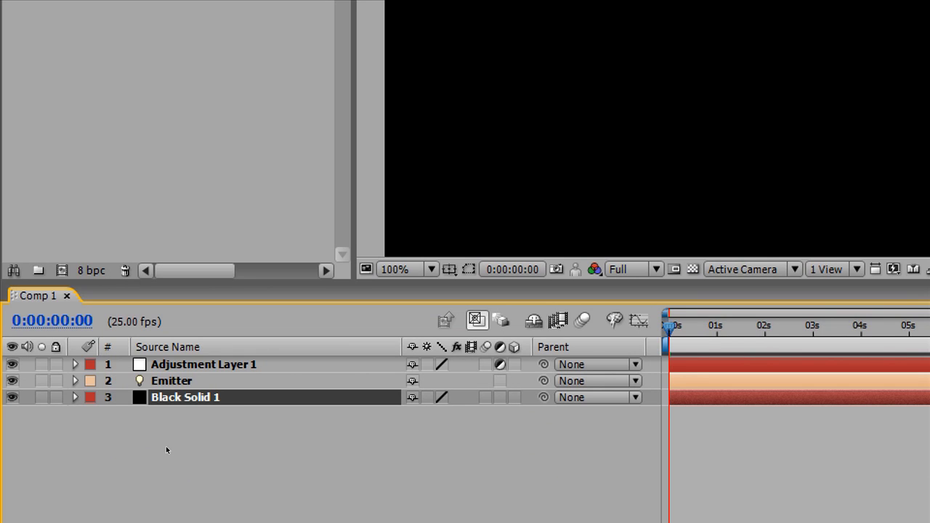
pyautogui.press('Return')
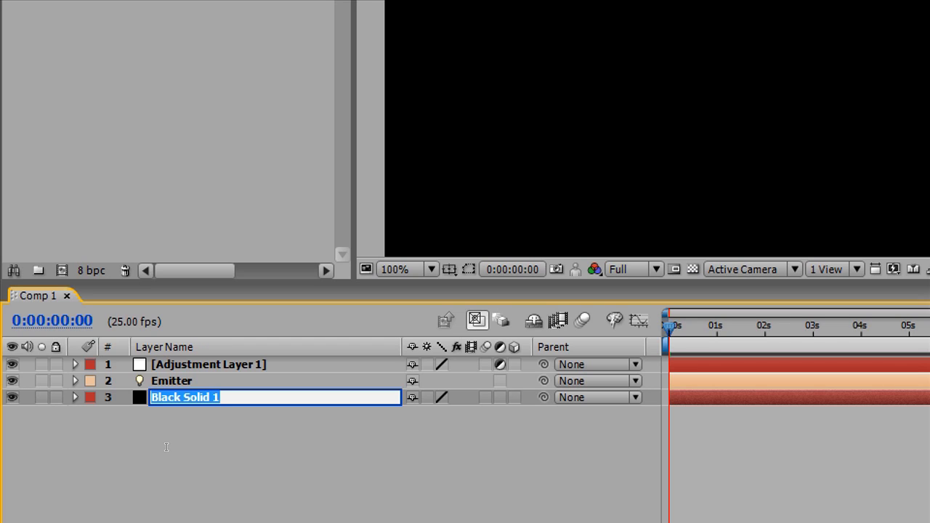
pyautogui.write('Particles')
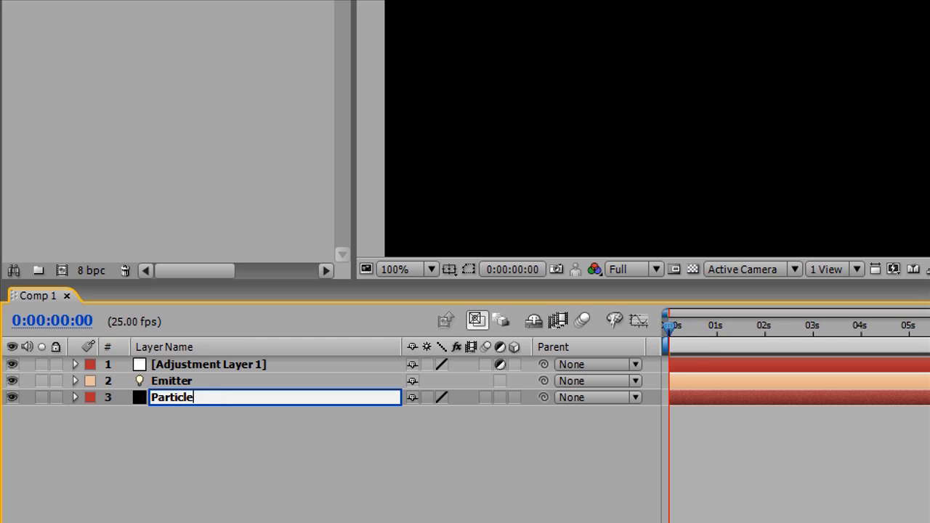
pyautogui.click(62, 451)
pyautogui.hotkey('ctrl', 'Down')
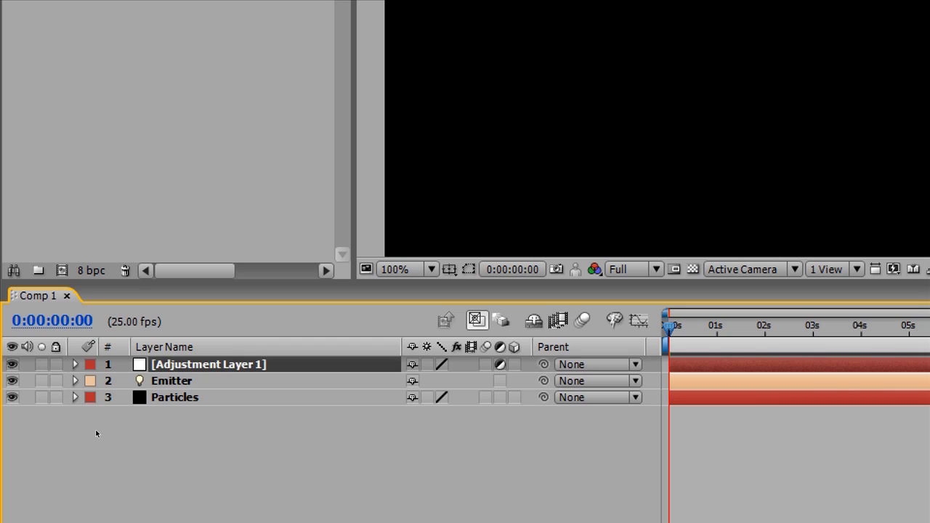
pyautogui.press('Return')
pyautogui.write('Color')
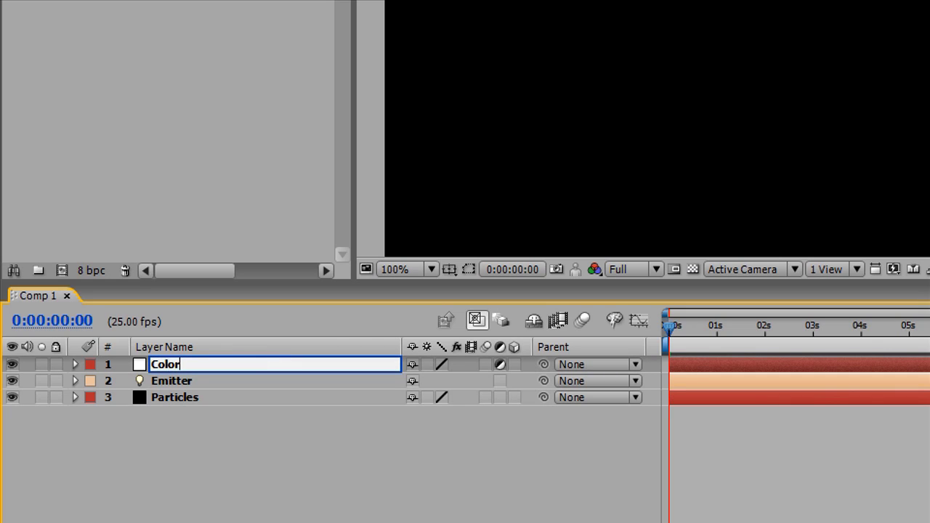
pyautogui.press('Return')
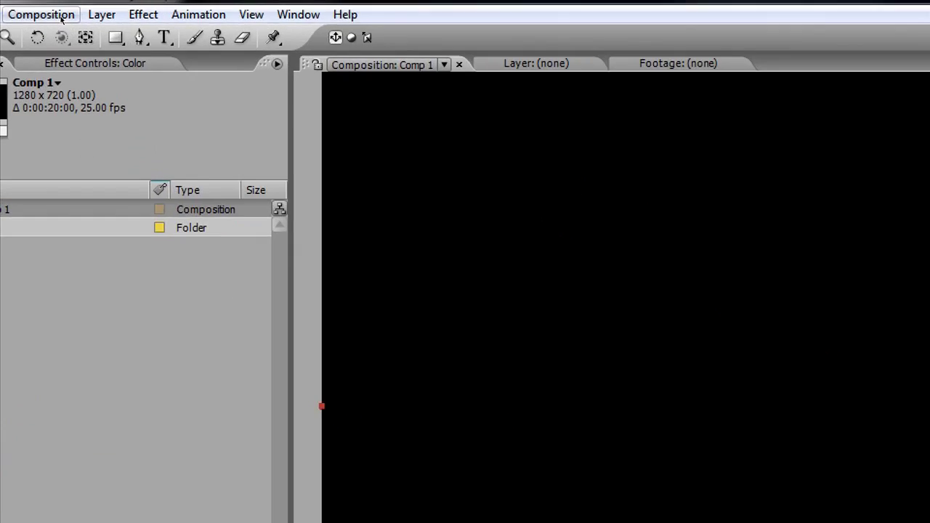
# Start a new composition with the Custom preset, named The Particle.
pyautogui.click(61, 15)
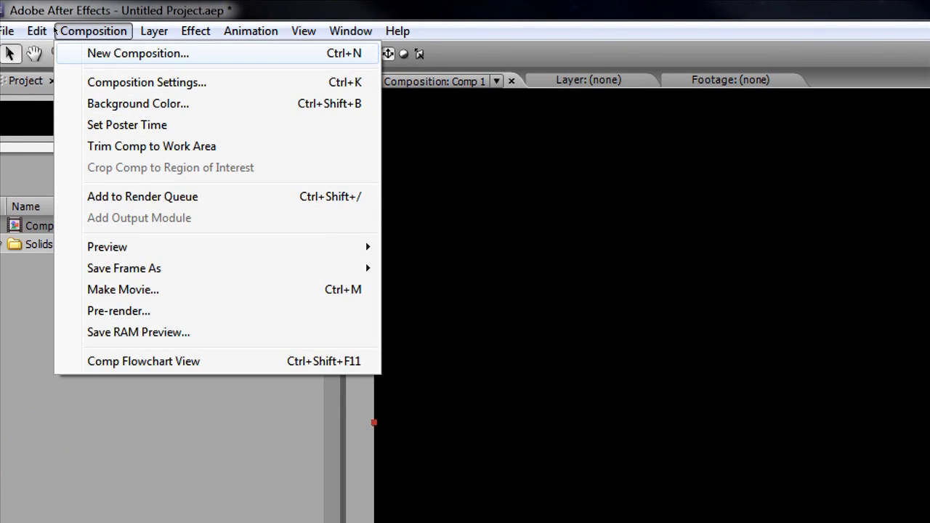
pyautogui.click(28, 36)
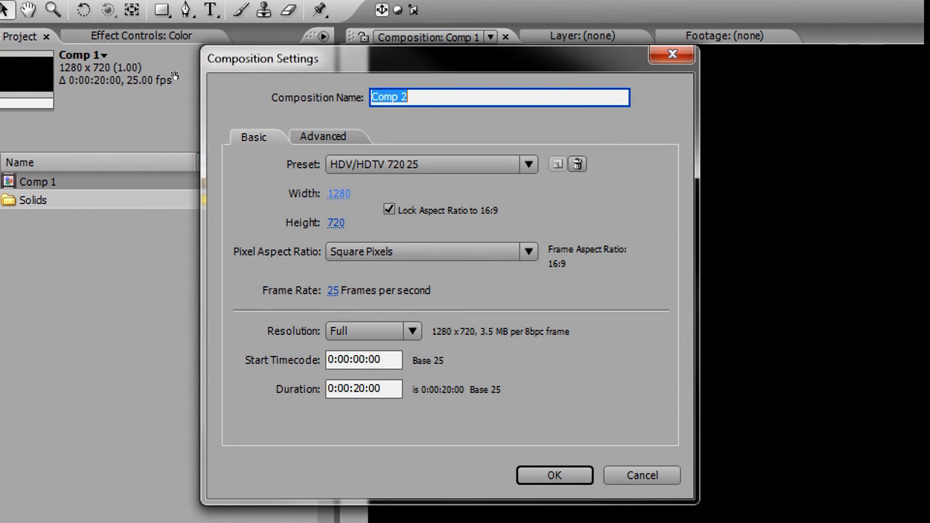
pyautogui.press('Tab')
pyautogui.hotkey('alt', 'Down')
pyautogui.press('Home')
pyautogui.press('Return')
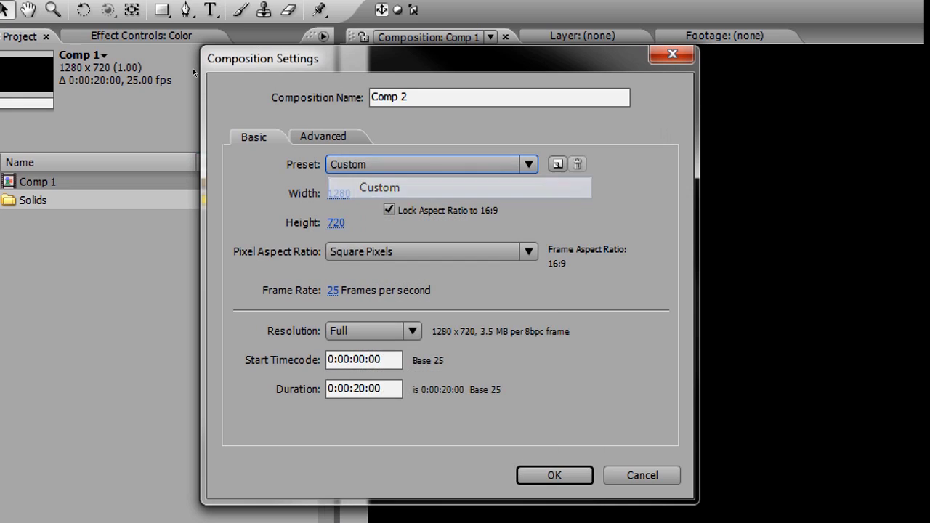
pyautogui.hotkey('shift', 'Tab')
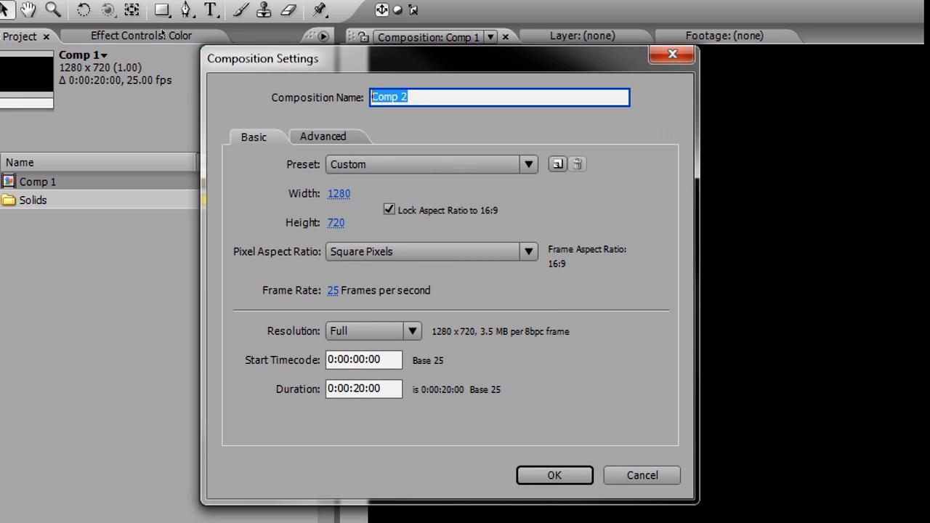
pyautogui.write('The Particle')
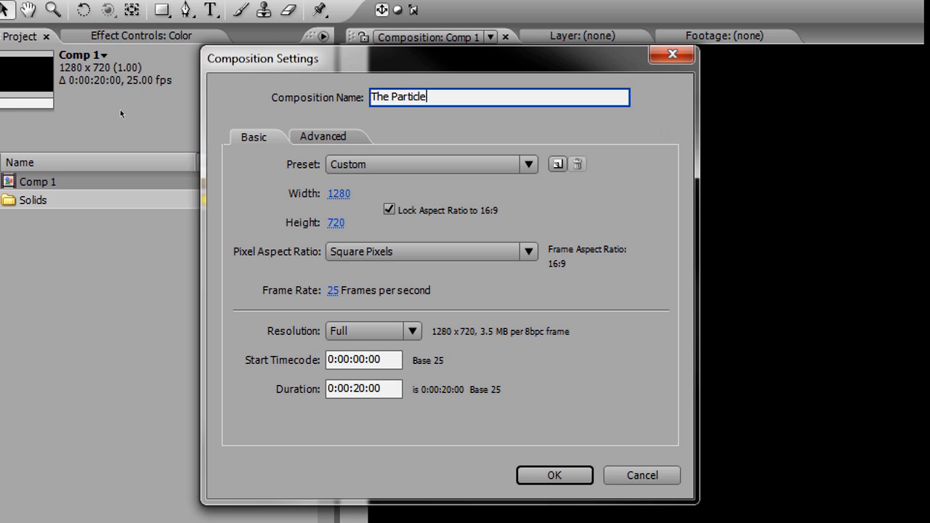
# Unlock aspect ratio, set size to 200 x 200 and duration to 5 seconds.
pyautogui.press('Tab')
pyautogui.press('space')
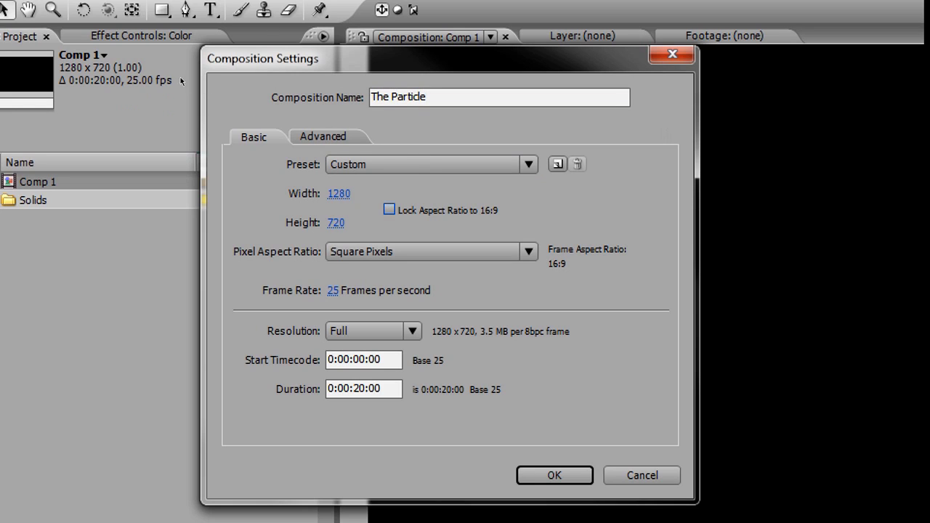
pyautogui.hotkey('shift', 'Tab')
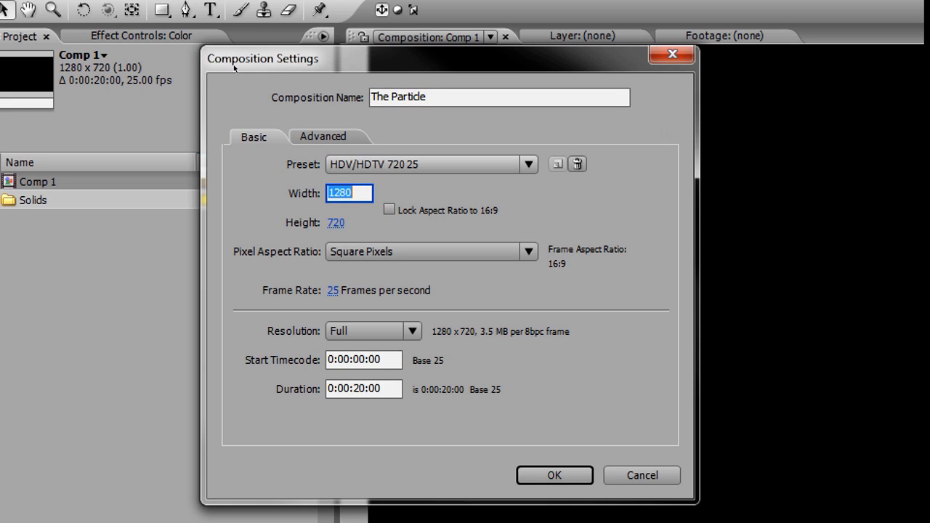
pyautogui.write('200')
pyautogui.press('Tab')
pyautogui.write('200')
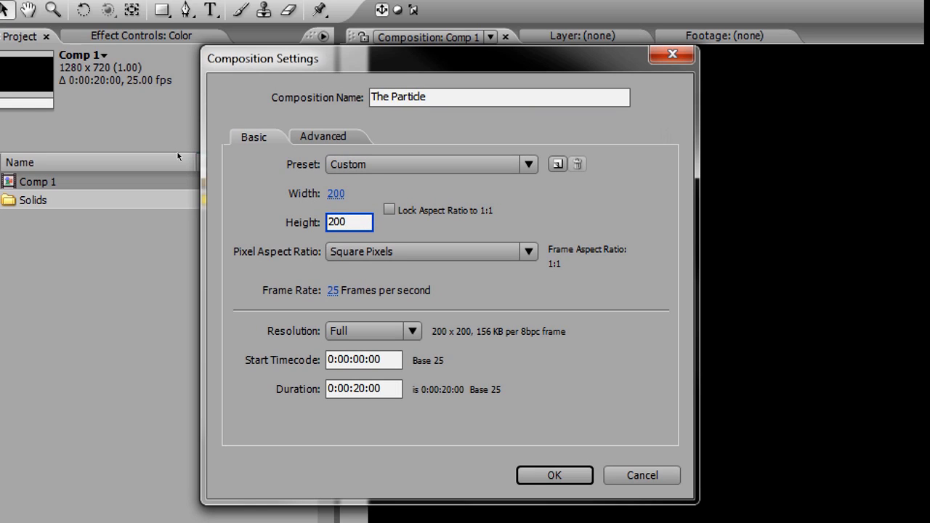
pyautogui.press('Tab')
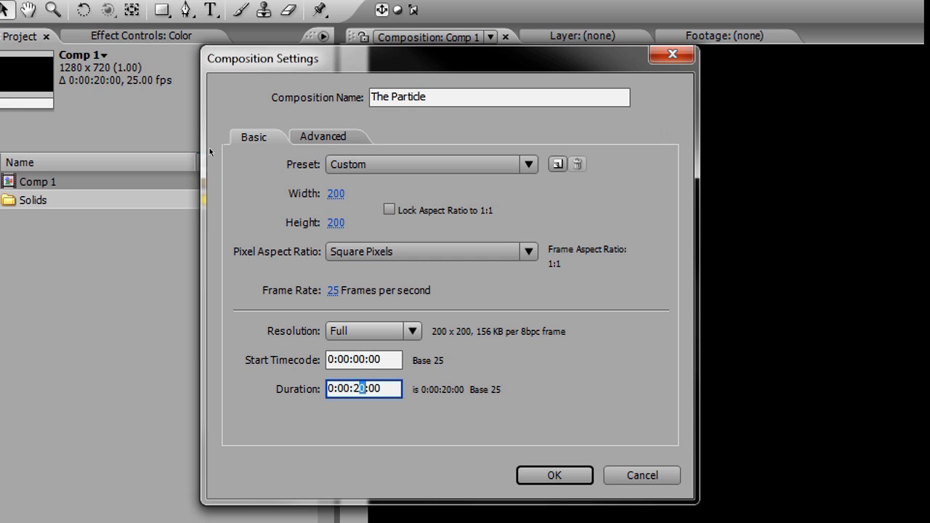
pyautogui.press('BackSpace')
pyautogui.press('BackSpace')
pyautogui.write('05')
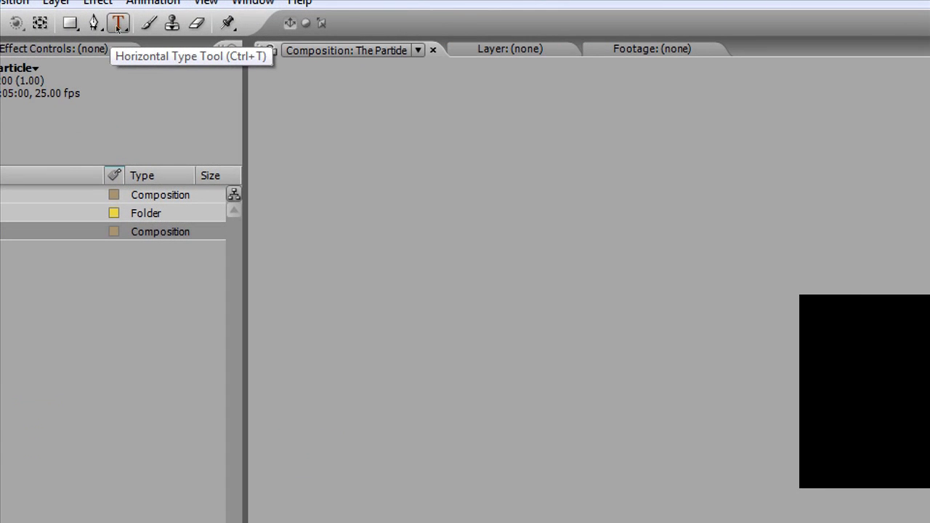
# Type a lowercase 'o' text layer, centre it in the square, and make it 3D.
pyautogui.click(113, 28)
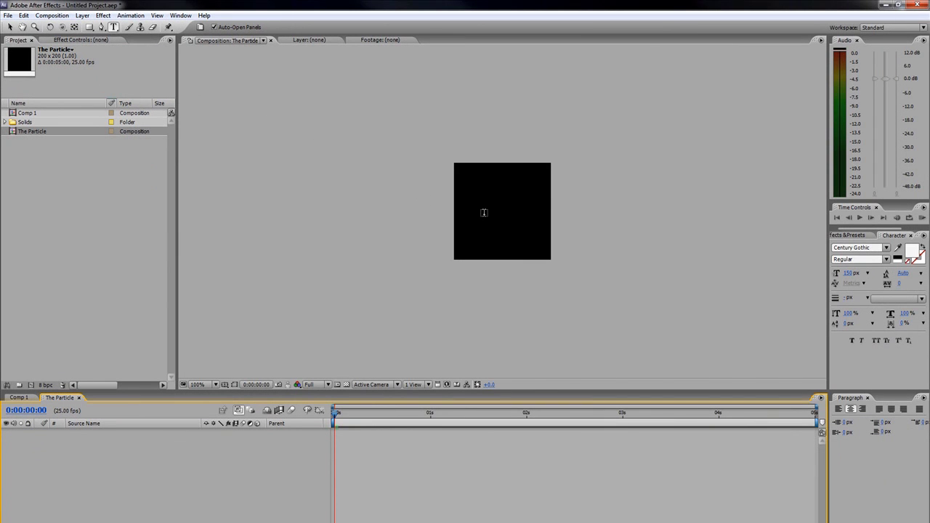
pyautogui.click(859, 392)
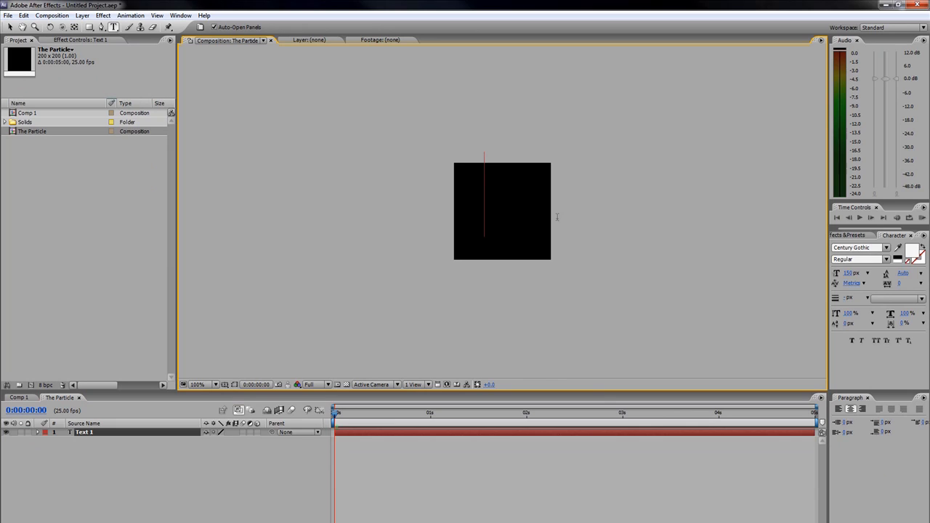
pyautogui.write('o')
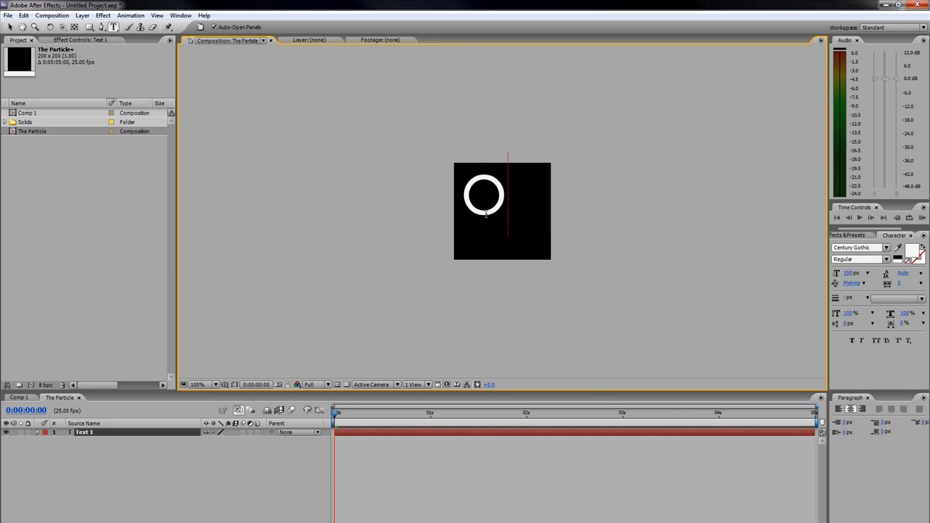
pyautogui.moveTo(494, 211); pyautogui.dragTo(511, 231)
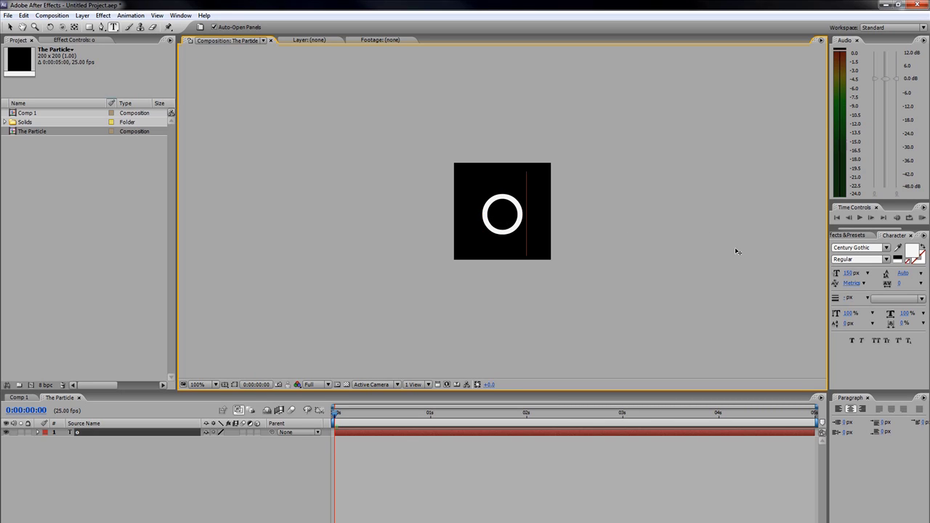
pyautogui.click(867, 247)
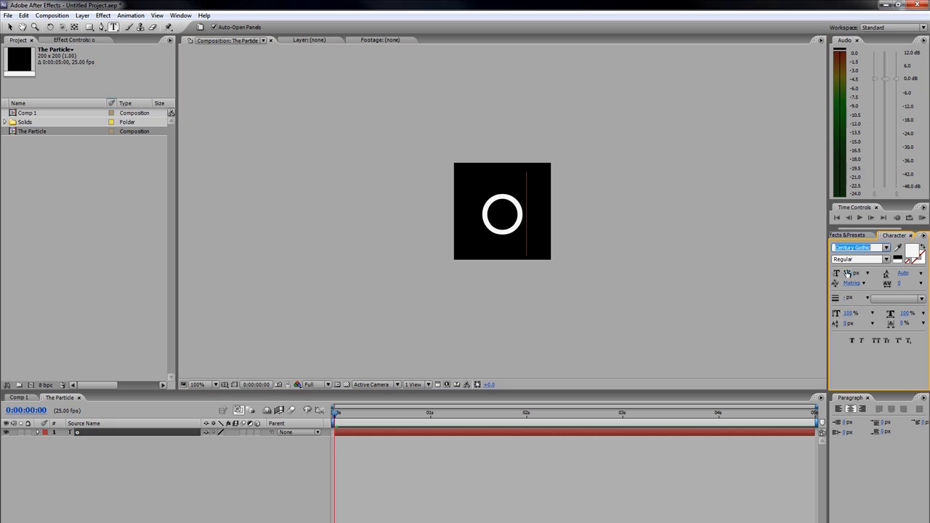
pyautogui.press('Tab')
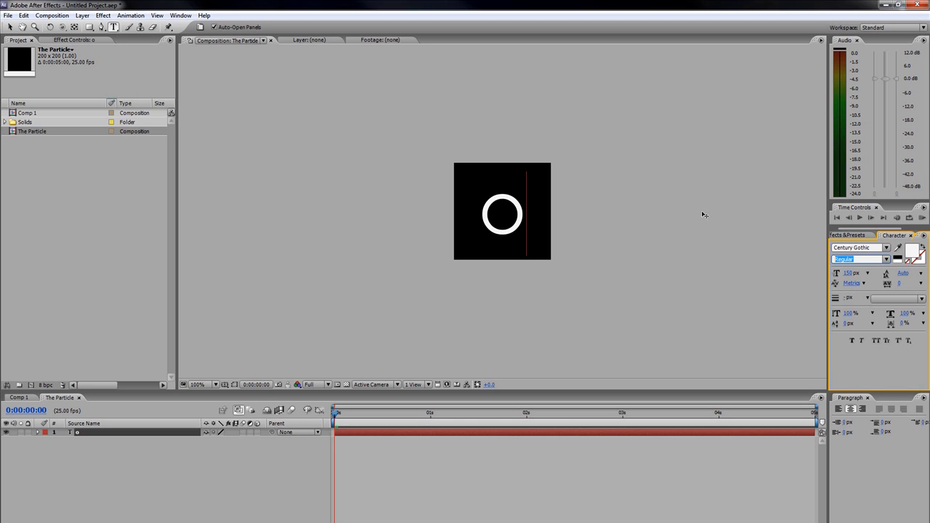
pyautogui.moveTo(516, 218); pyautogui.dragTo(514, 214)
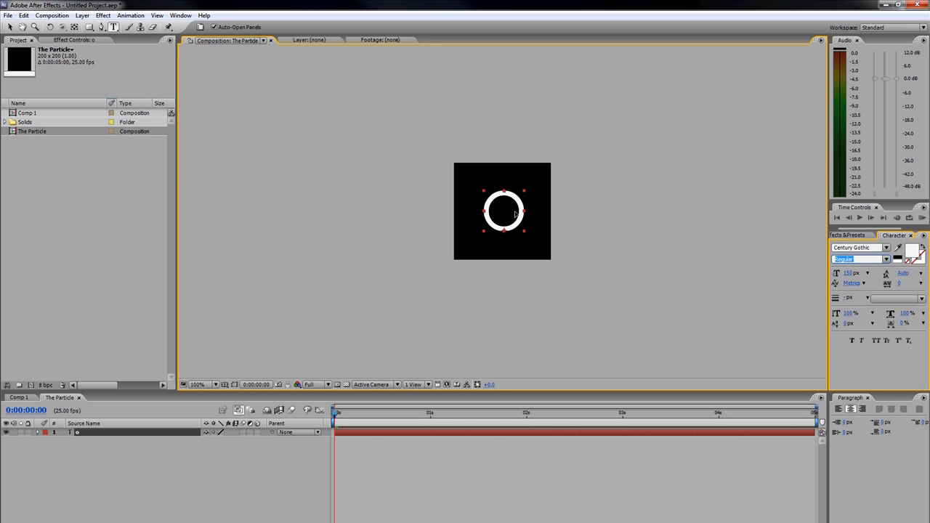
pyautogui.click(515, 214)
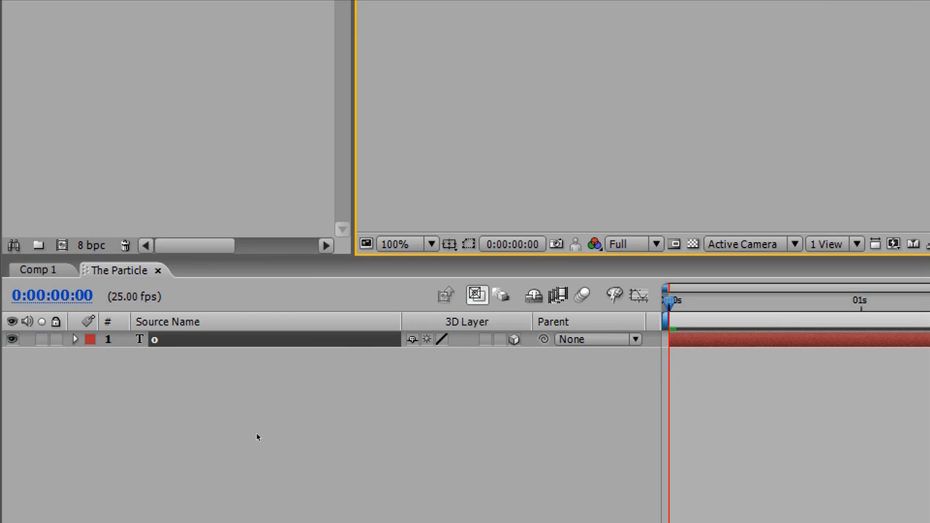
pyautogui.click(514, 339)
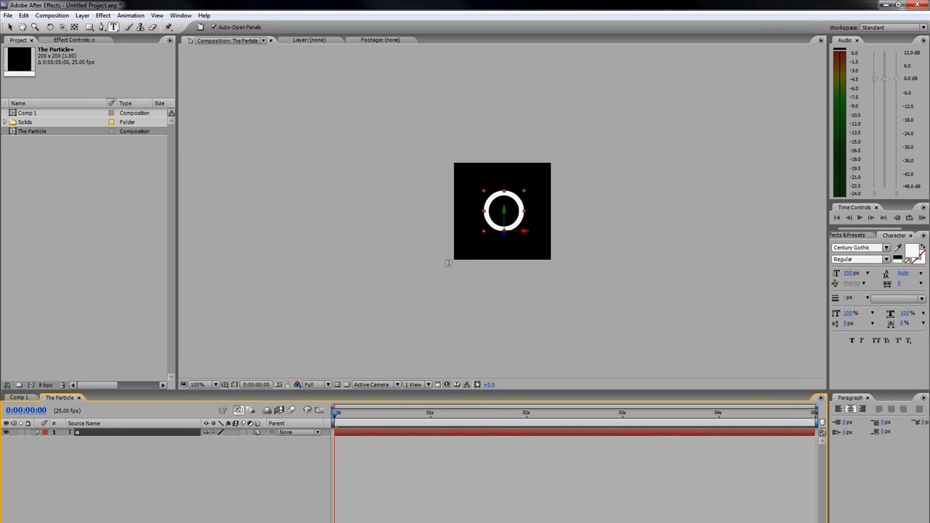
pyautogui.moveTo(503, 210); pyautogui.dragTo(502, 213)
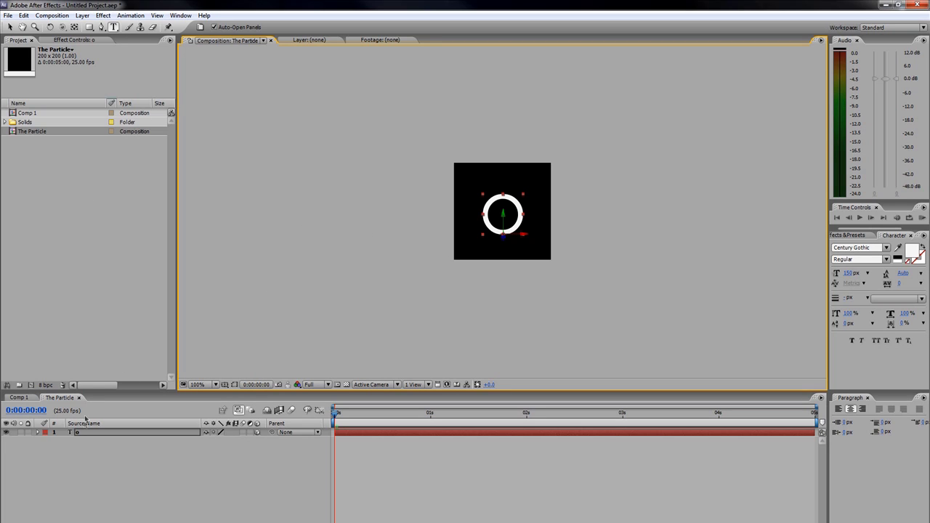
# Apply the Distort > Ripple effect to the o layer.
pyautogui.click(103, 15)
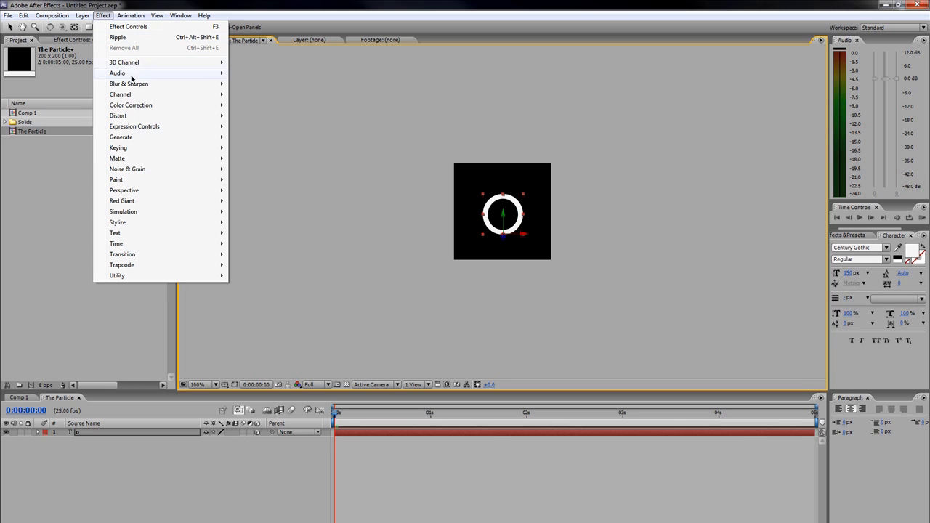
pyautogui.moveTo(137, 117)
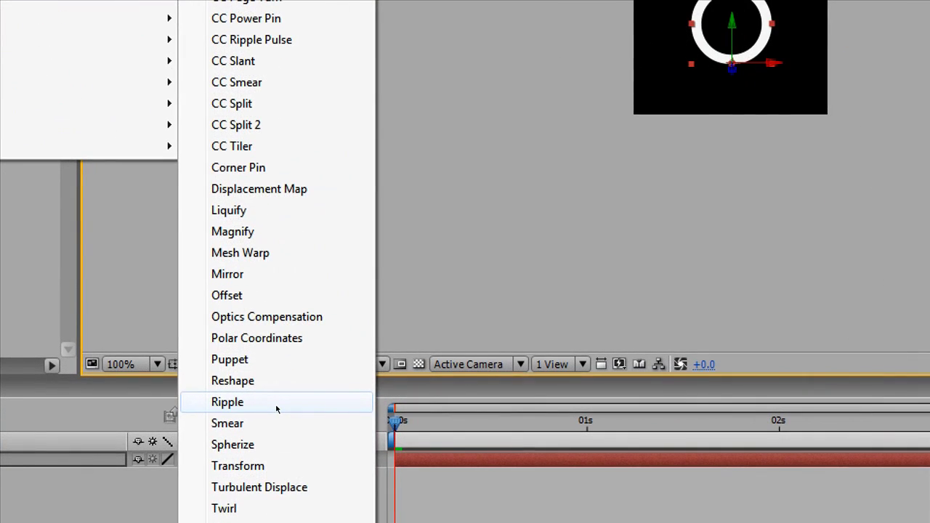
pyautogui.click(276, 409)
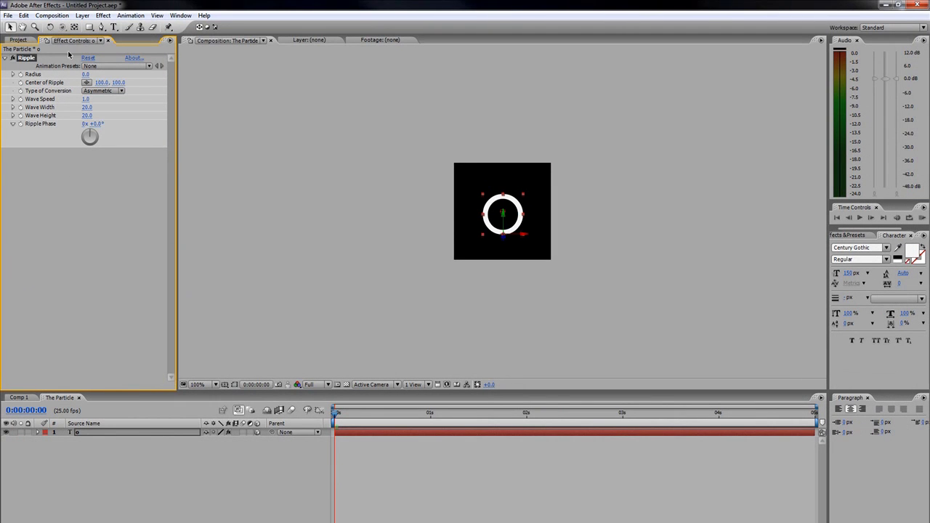
# Set Ripple Radius 100, Wave Width 8 and Wave Height 40, then preview.
pyautogui.click(85, 75)
pyautogui.write('1')
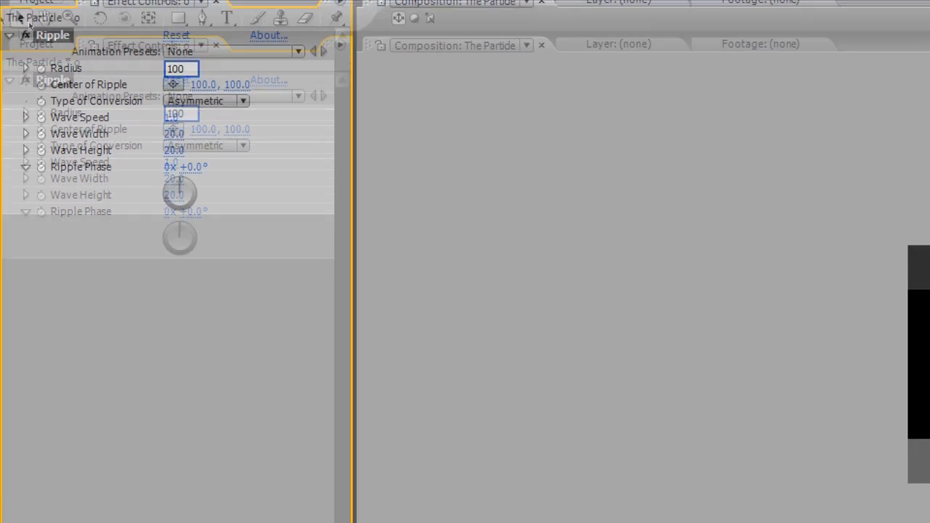
pyautogui.press('Tab')
pyautogui.press('Tab')
pyautogui.press('Tab')
pyautogui.press('Tab')
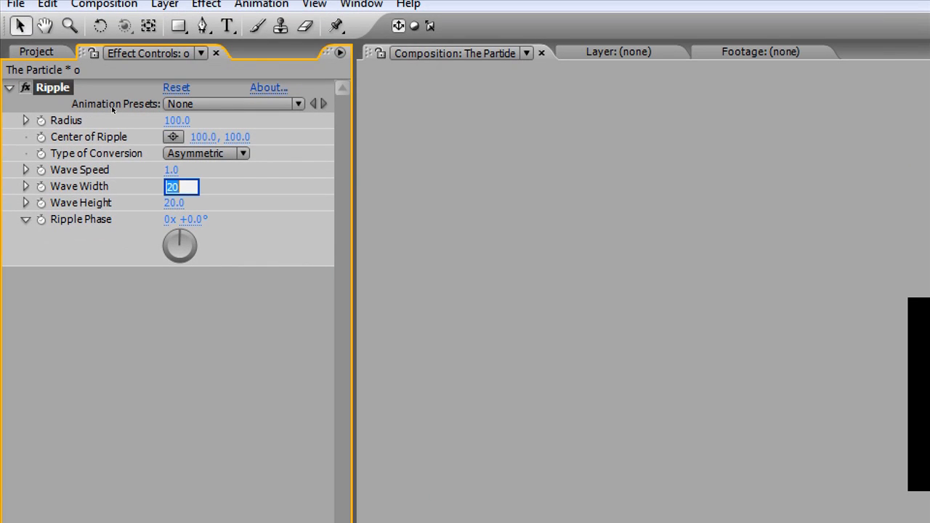
pyautogui.write('8')
pyautogui.press('Tab')
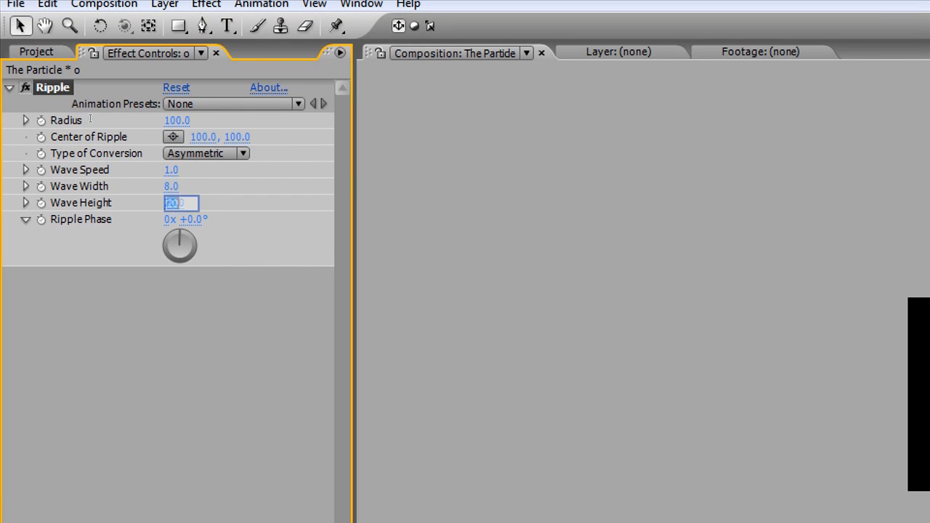
pyautogui.write('40')
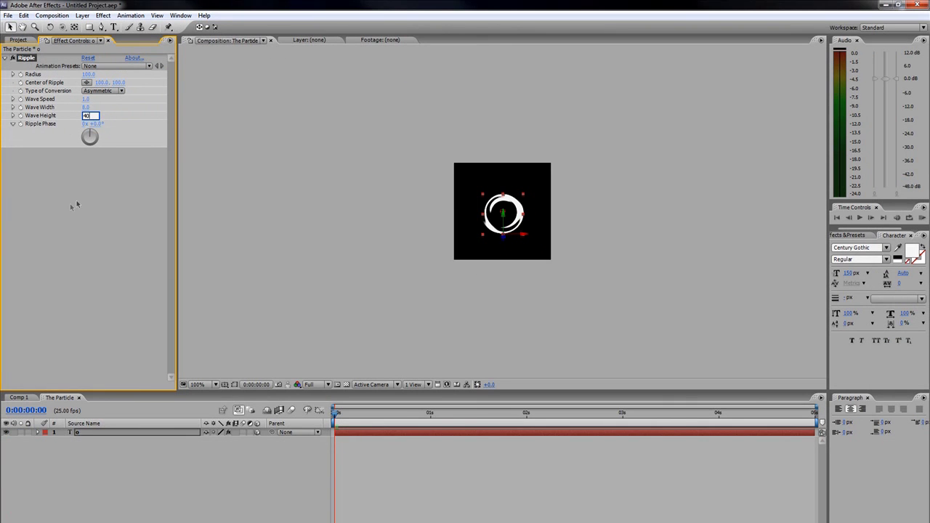
pyautogui.click(110, 213)
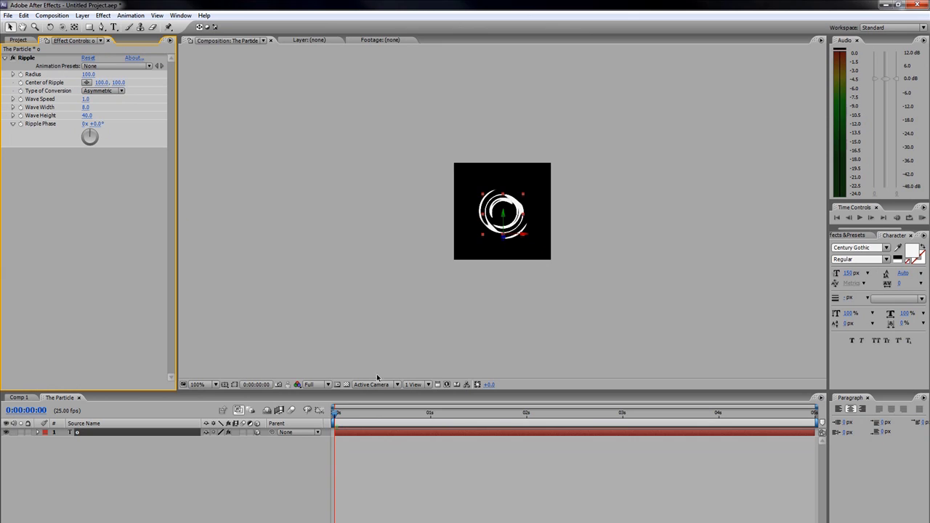
pyautogui.moveTo(337, 414)
pyautogui.mouseDown()
pyautogui.moveTo(747, 412)
pyautogui.moveTo(329, 411)
pyautogui.mouseUp()
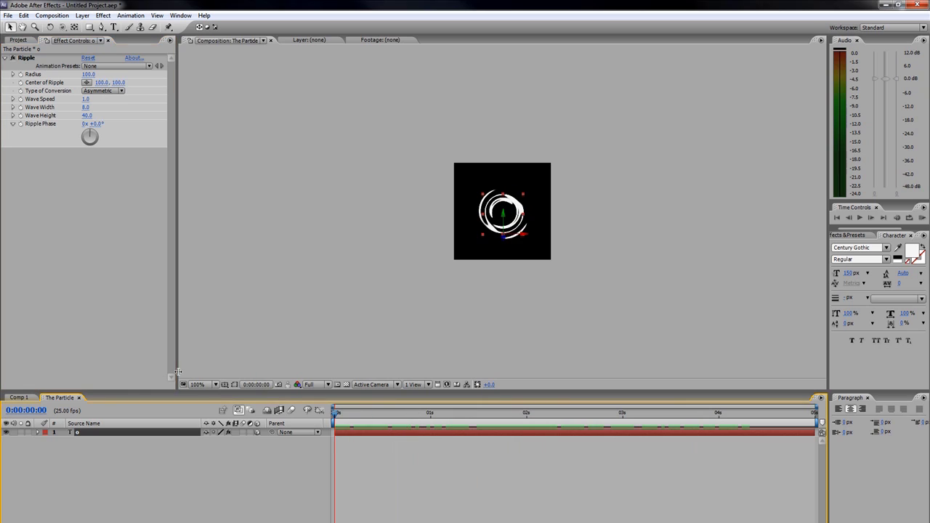
# Set a starting 0° Y Rotation keyframe on the o layer and play back.
pyautogui.click(38, 433)
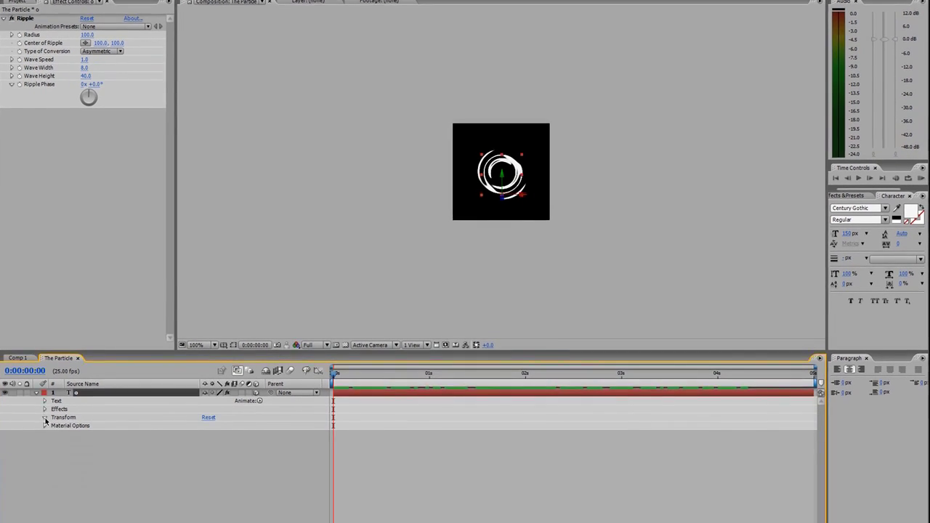
pyautogui.click(45, 456)
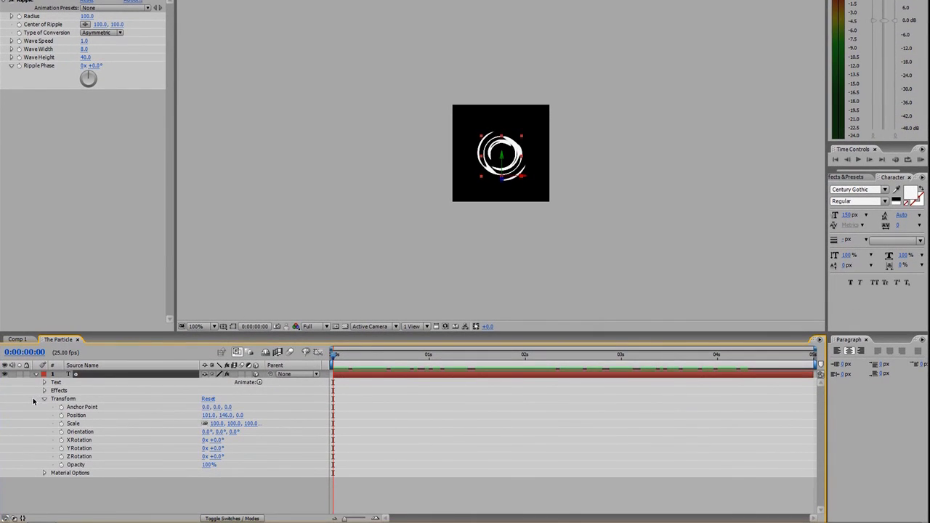
pyautogui.click(89, 450)
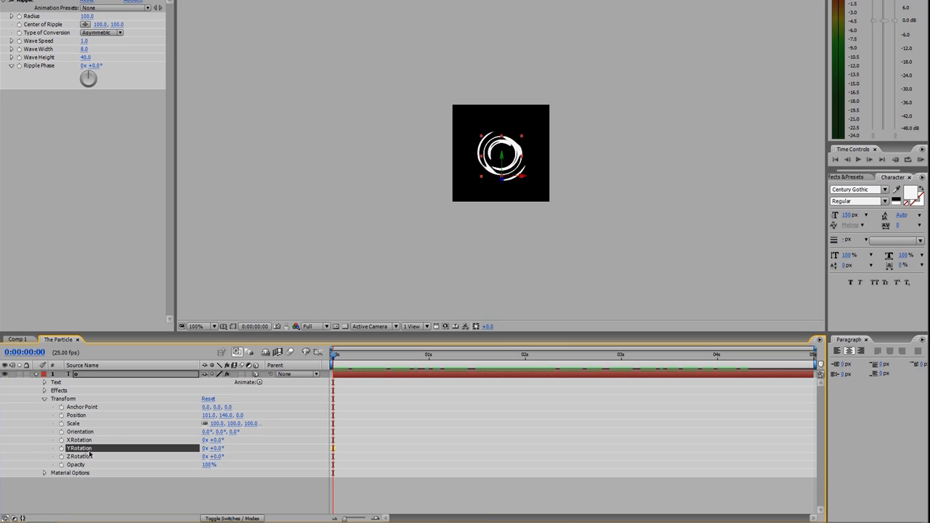
pyautogui.click(61, 449)
pyautogui.moveTo(335, 359); pyautogui.dragTo(308, 360)
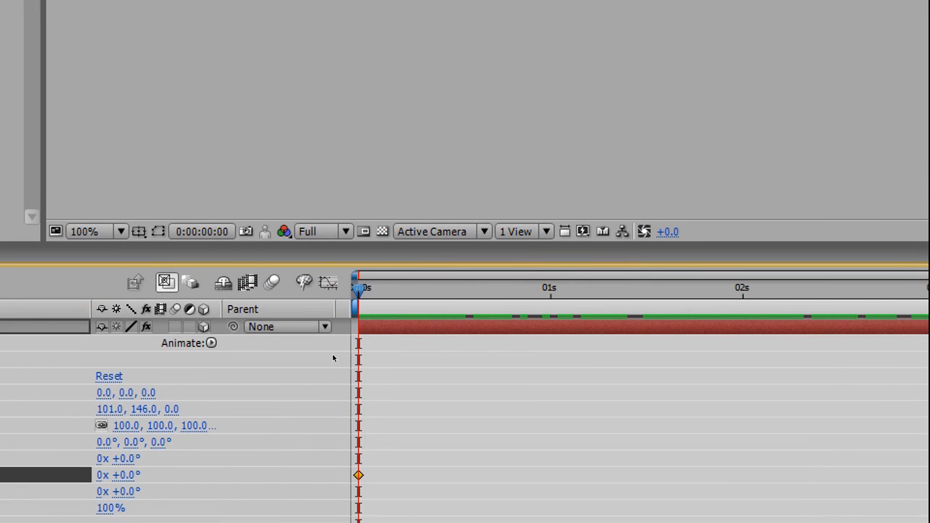
pyautogui.press('space')
pyautogui.press('space')
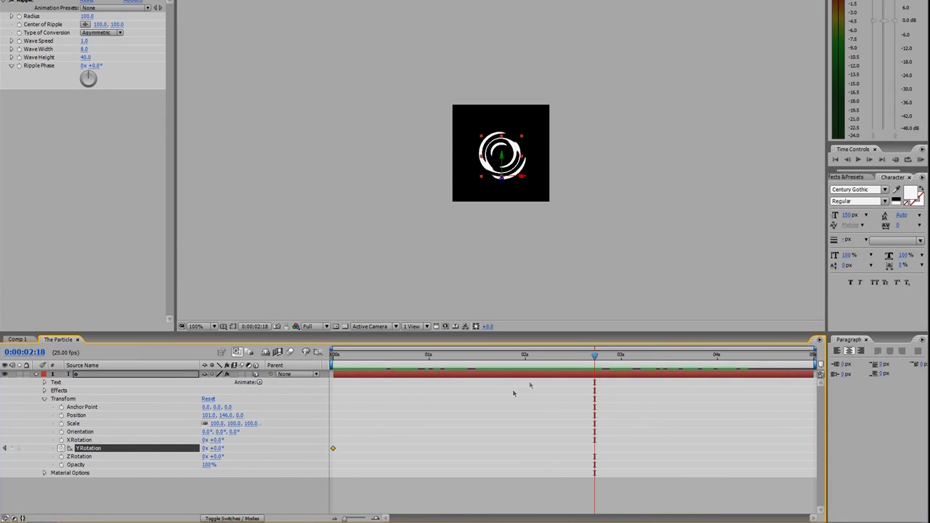
# At the comp's end, set Y Rotation to 180° and scrub to check the spin.
pyautogui.moveTo(594, 358); pyautogui.dragTo(813, 355)
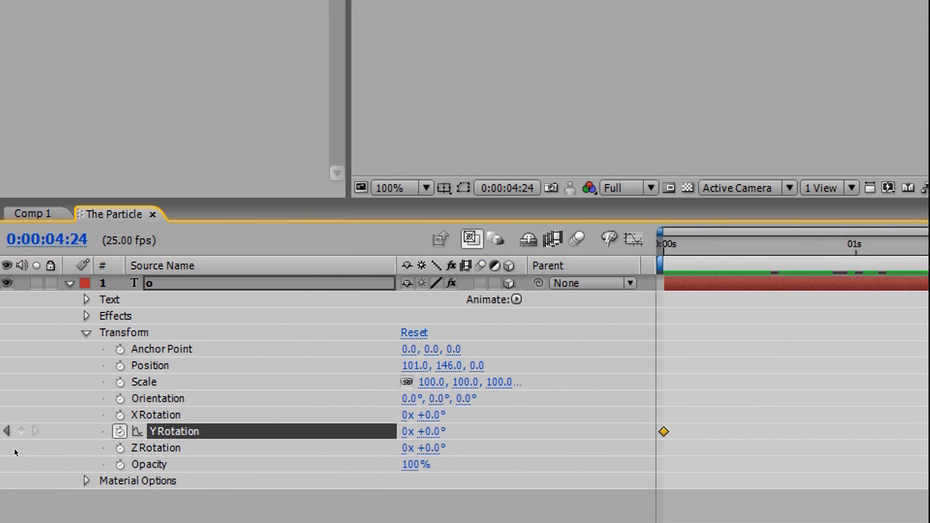
pyautogui.click(13, 452)
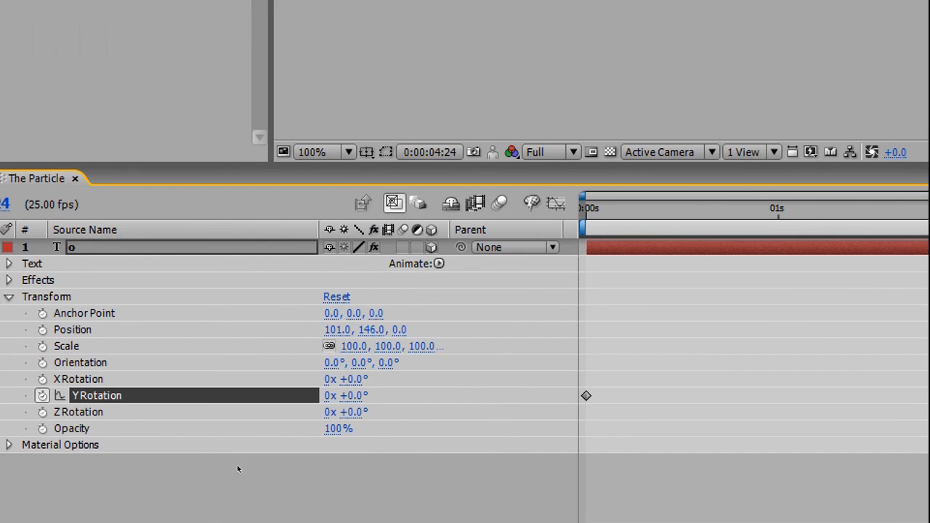
pyautogui.click(212, 453)
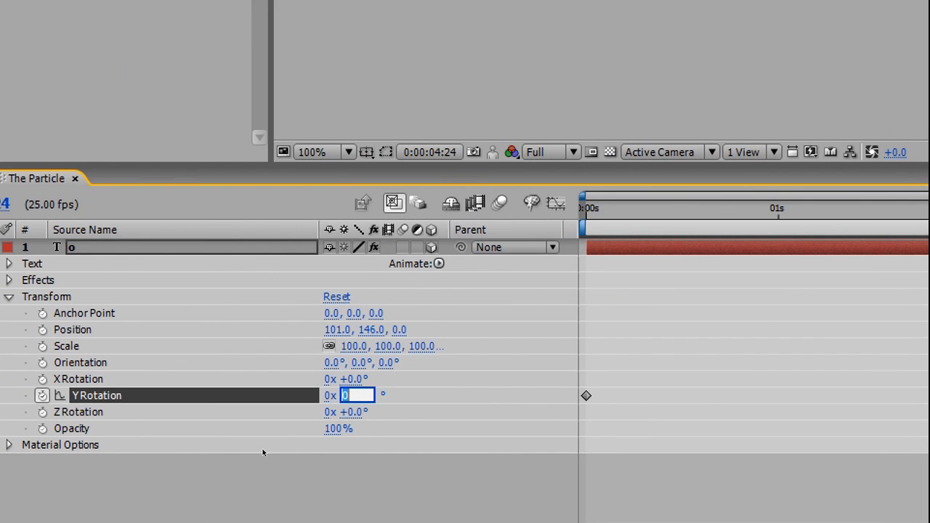
pyautogui.write('180')
pyautogui.click(284, 447)
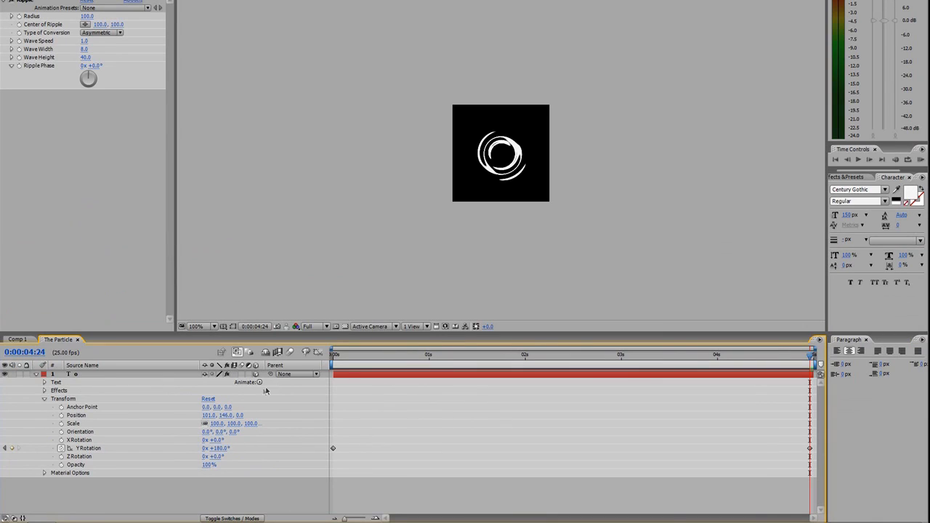
pyautogui.press('KP_0')
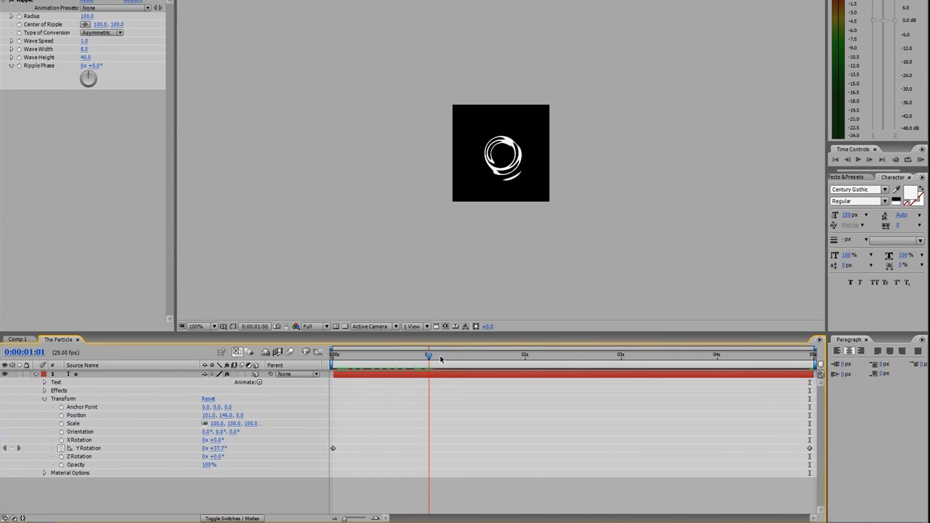
pyautogui.moveTo(506, 358); pyautogui.dragTo(138, 320)
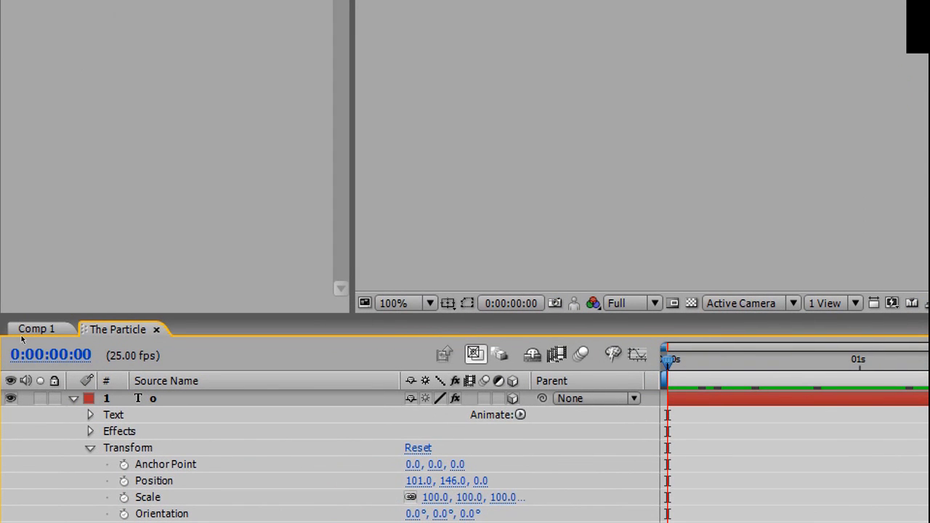
pyautogui.click(33, 329)
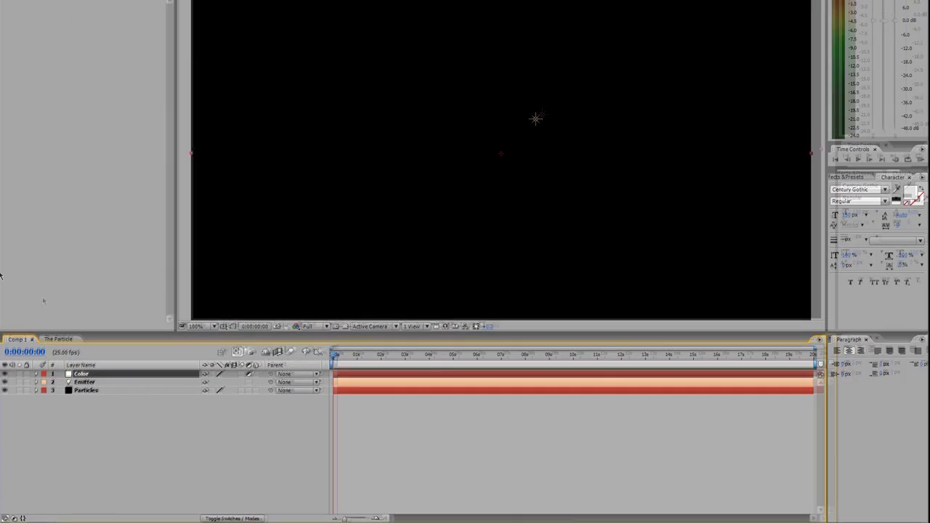
# Rename Comp 1 to Main in the Project panel.
pyautogui.click(162, 72)
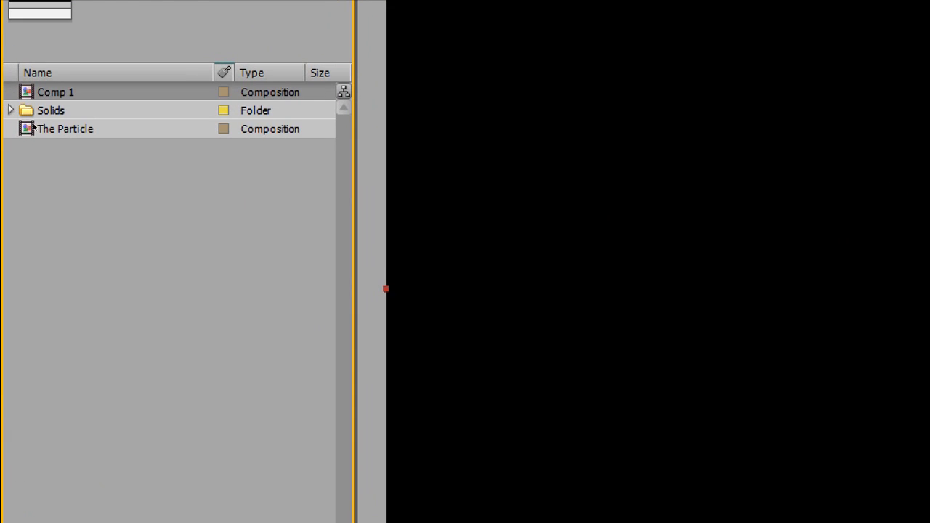
pyautogui.rightClick(30, 108)
pyautogui.click(30, 114)
pyautogui.press('Return')
pyautogui.write('Main')
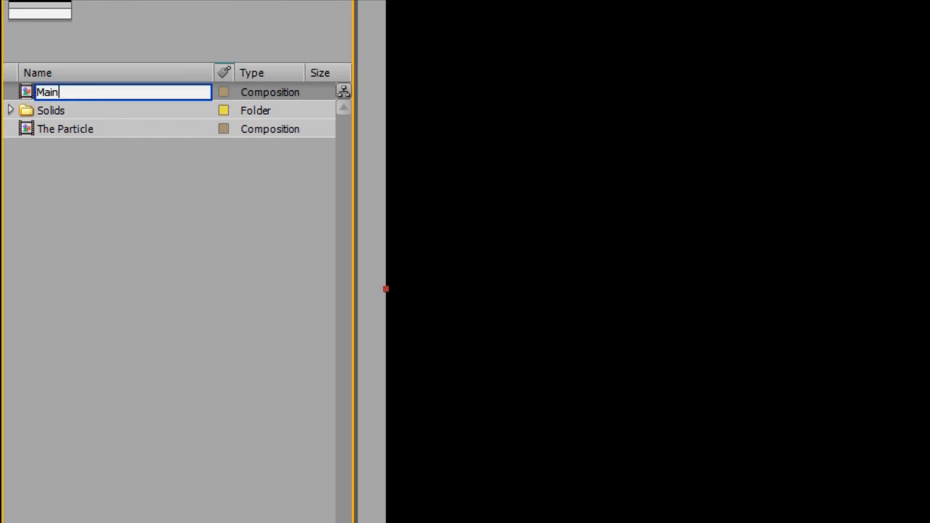
pyautogui.press('Return')
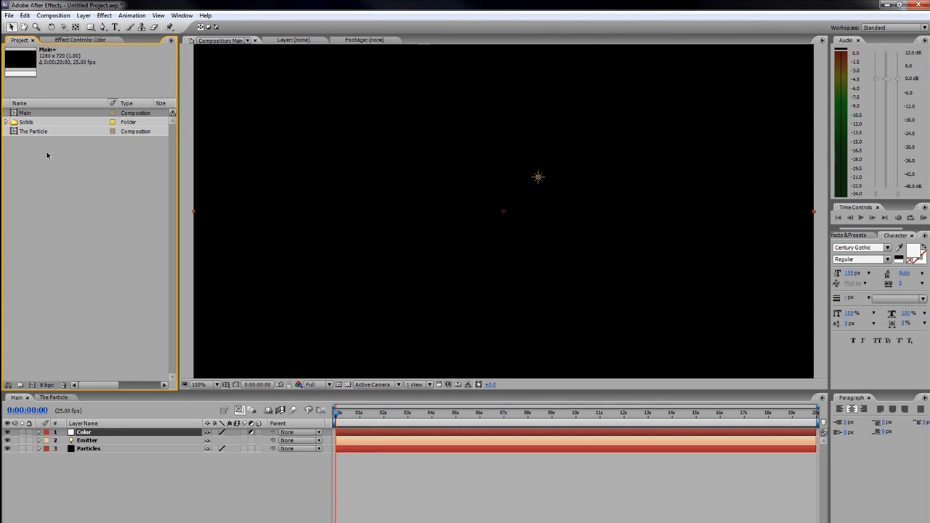
# Add The Particle comp to Main as a layer above the Particles solid.
pyautogui.click(39, 133)
pyautogui.moveTo(40, 136); pyautogui.dragTo(82, 455)
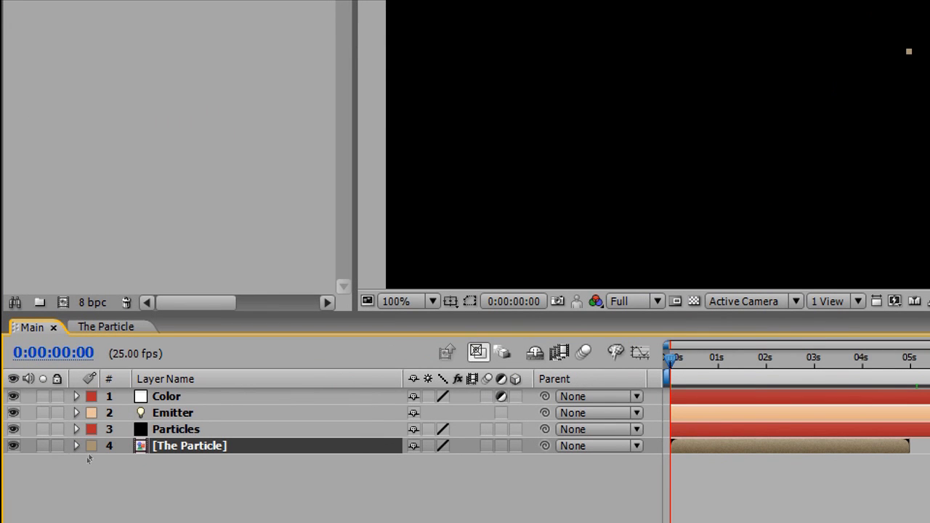
pyautogui.moveTo(88, 456); pyautogui.dragTo(115, 440)
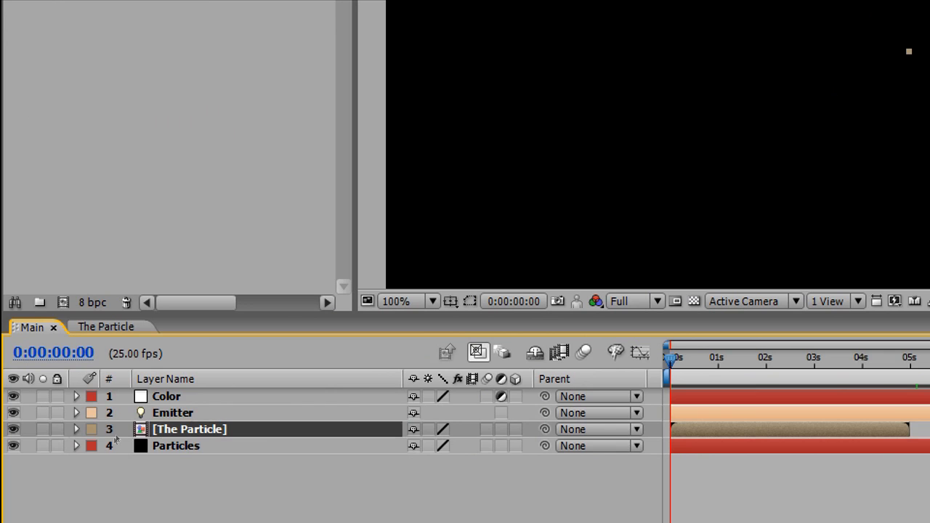
pyautogui.click(90, 454)
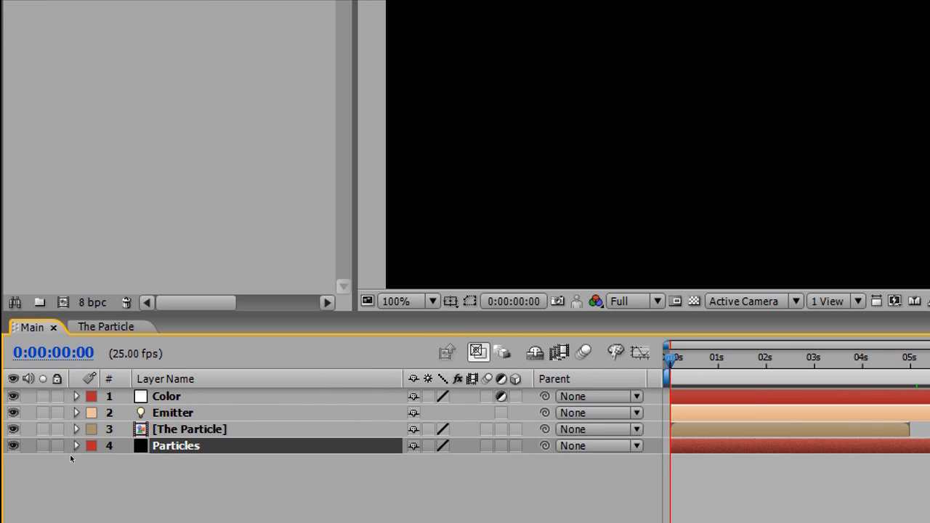
pyautogui.hotkey('ctrl', 'Up')
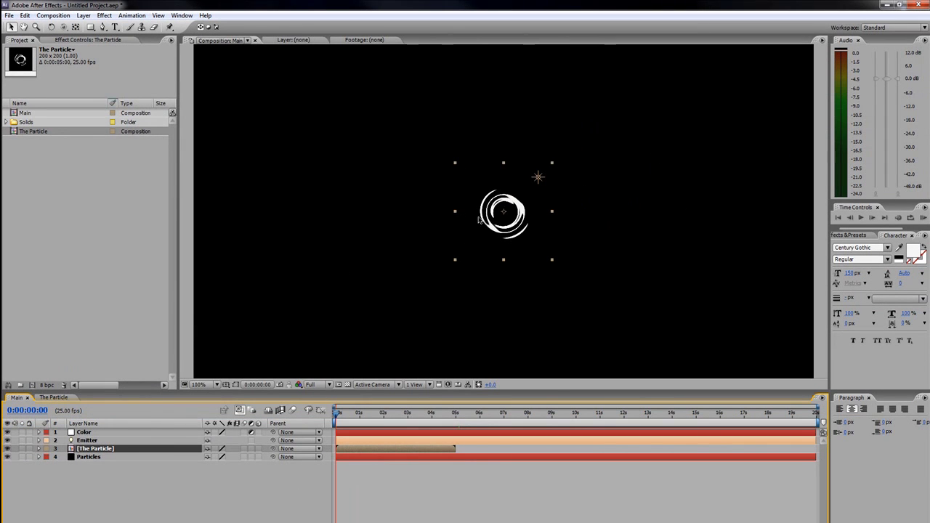
pyautogui.moveTo(337, 414)
pyautogui.mouseDown()
pyautogui.moveTo(467, 415)
pyautogui.moveTo(335, 414)
pyautogui.mouseUp()
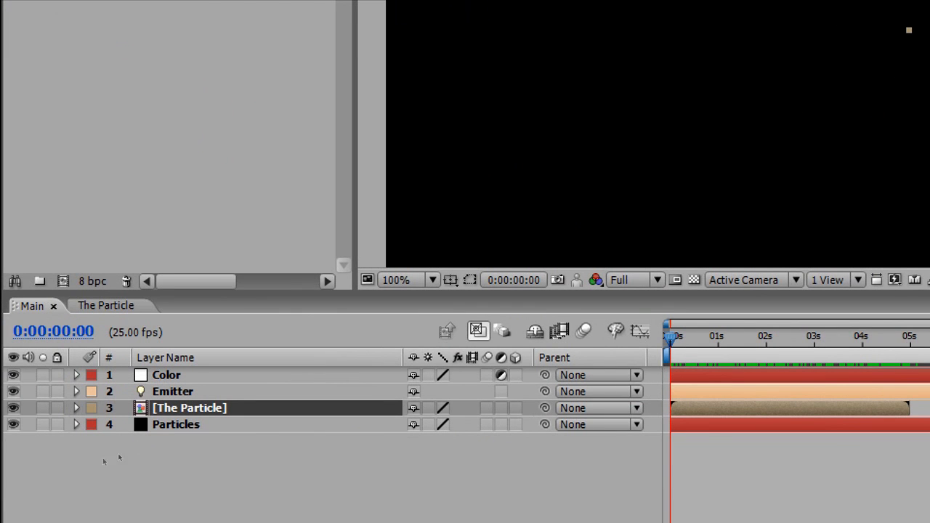
pyautogui.hotkey('ctrl', 'Down')
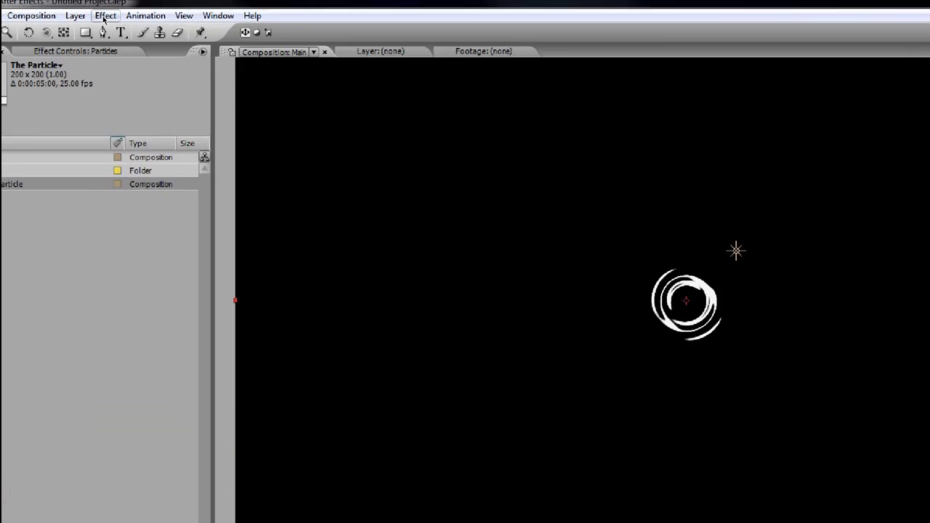
# Apply Trapcode Particular to the Particles layer and collapse its settings.
pyautogui.click(104, 15)
pyautogui.press('Up')
pyautogui.press('Up')
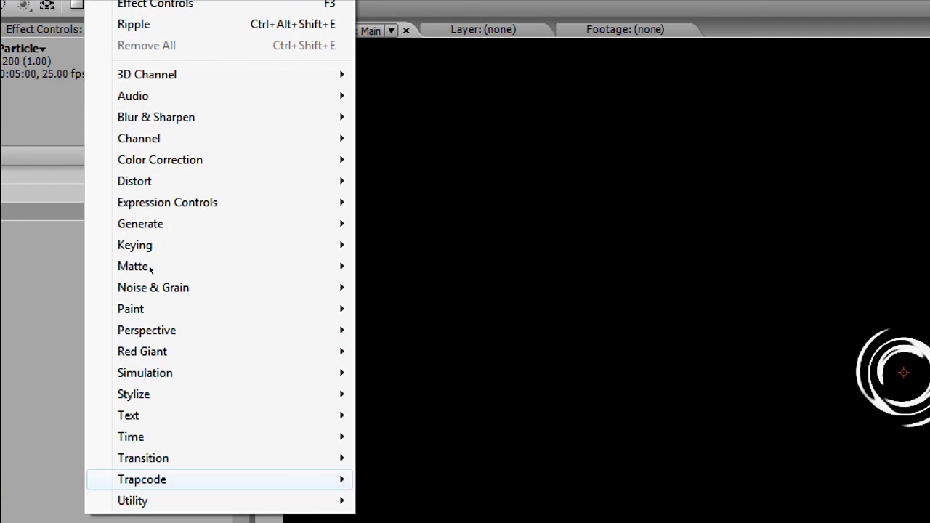
pyautogui.press('Right')
pyautogui.press('Down')
pyautogui.press('Down')
pyautogui.press('Return')
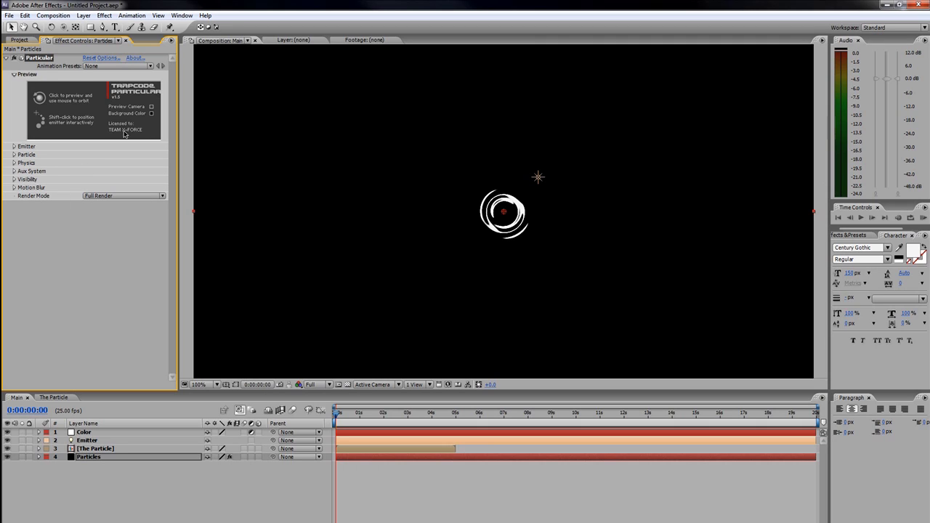
pyautogui.click(6, 59)
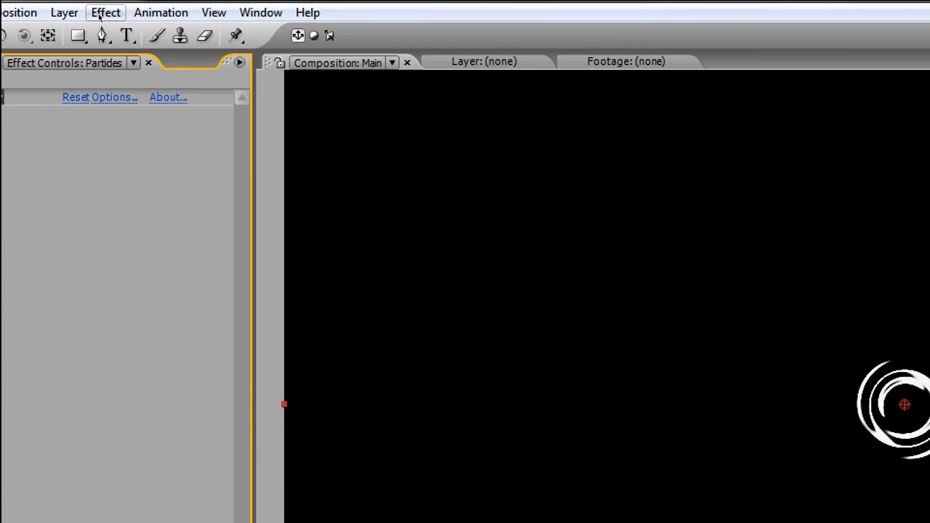
# Apply Trapcode Starglow to Particles, collapse it, and switch it off.
pyautogui.click(106, 18)
pyautogui.press('Down')
pyautogui.press('Down')
pyautogui.press('Down')
pyautogui.press('Down')
pyautogui.press('Down')
pyautogui.press('Down')
pyautogui.press('Down')
pyautogui.press('Down')
pyautogui.press('Down')
pyautogui.press('Down')
pyautogui.press('Down')
pyautogui.press('Down')
pyautogui.press('Down')
pyautogui.press('Down')
pyautogui.press('Down')
pyautogui.press('Down')
pyautogui.press('Down')
pyautogui.press('Down')
pyautogui.press('Down')
pyautogui.press('Down')
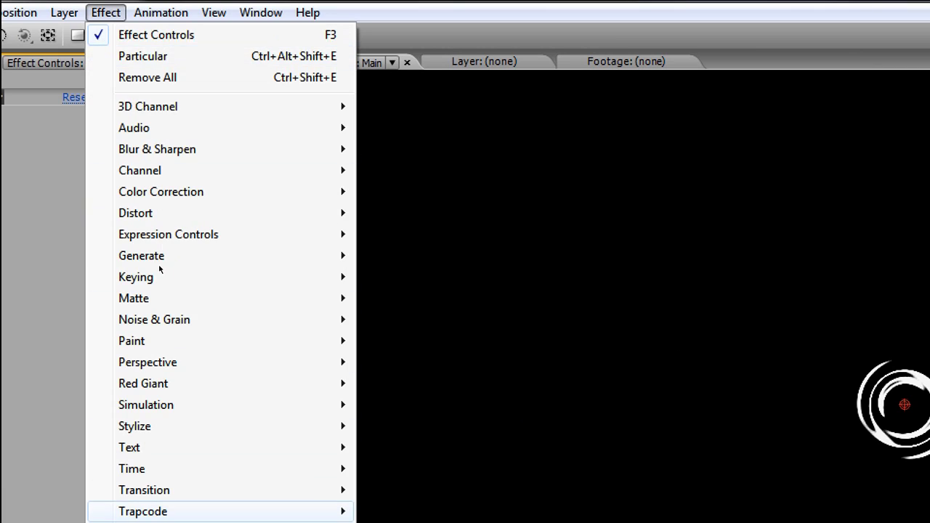
pyautogui.press('Right')
pyautogui.press('Down')
pyautogui.press('Down')
pyautogui.press('Down')
pyautogui.press('Down')
pyautogui.press('Down')
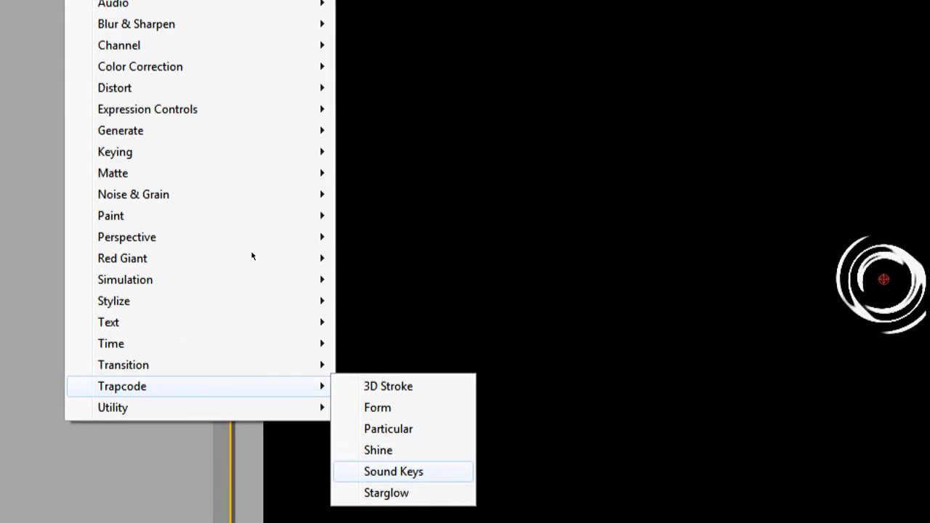
pyautogui.press('Return')
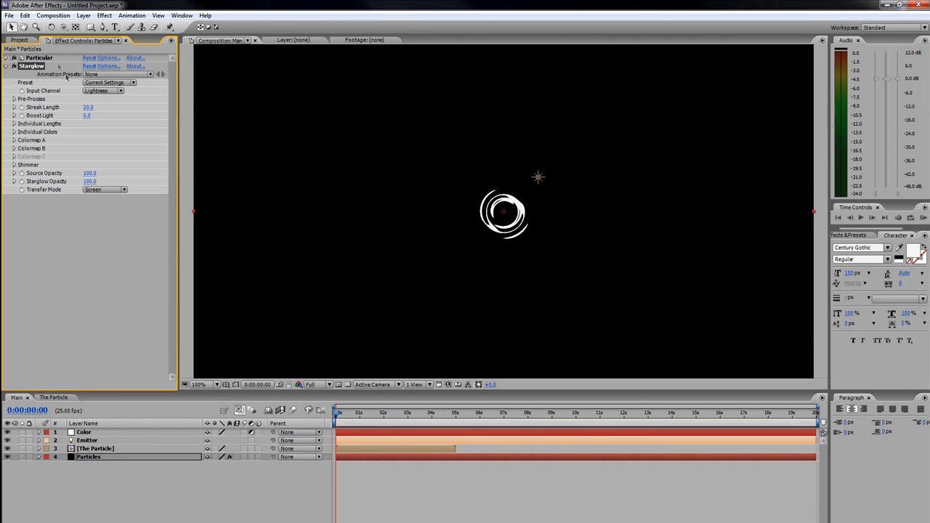
pyautogui.click(7, 66)
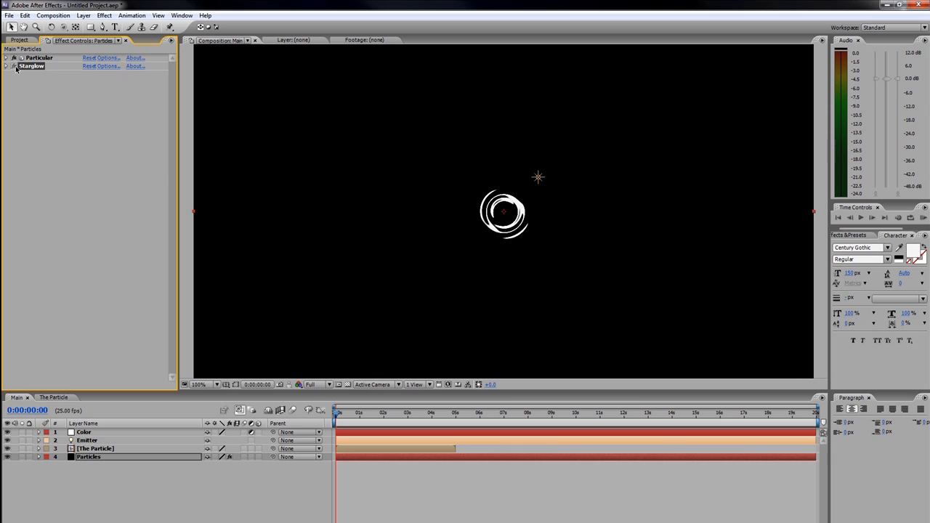
pyautogui.click(14, 66)
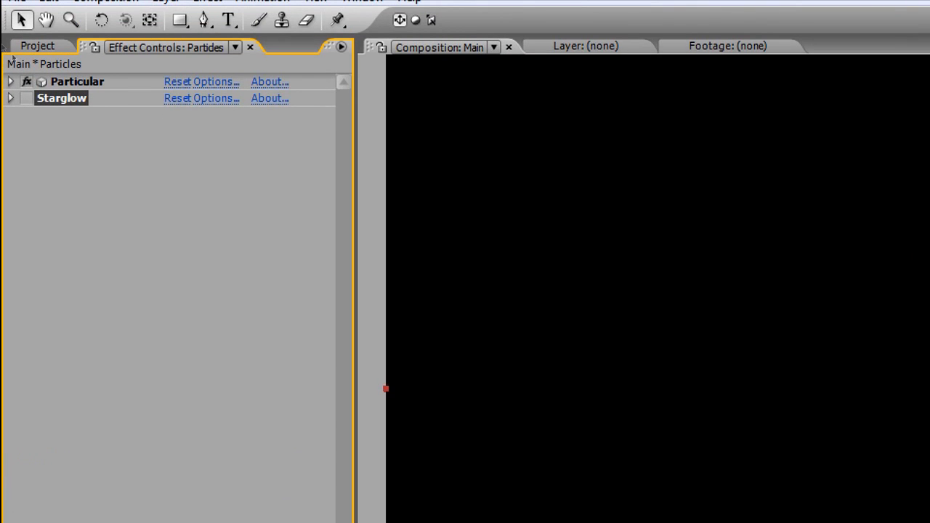
# Switch Particular's Emitter Type to Light, set Emitter Size X, Y and Z to 2000, and select The Particle layer.
pyautogui.click(6, 58)
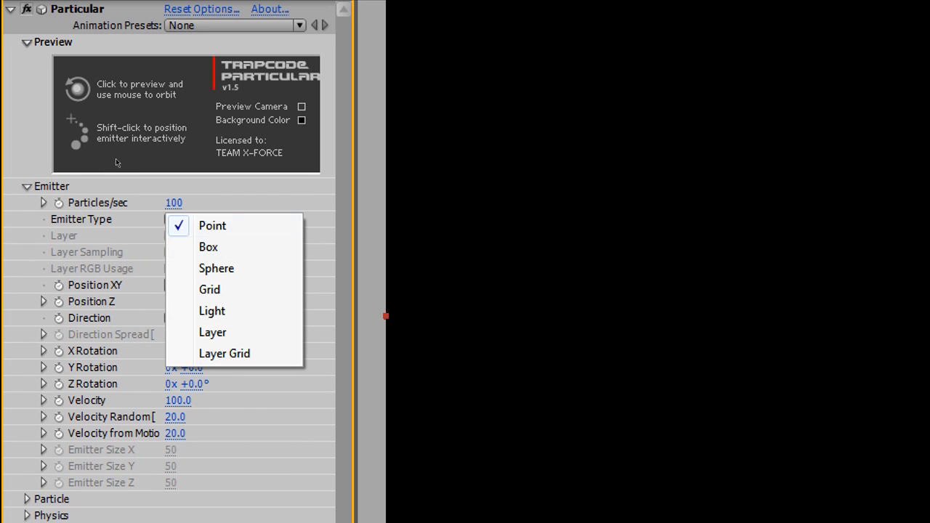
pyautogui.press('Return')
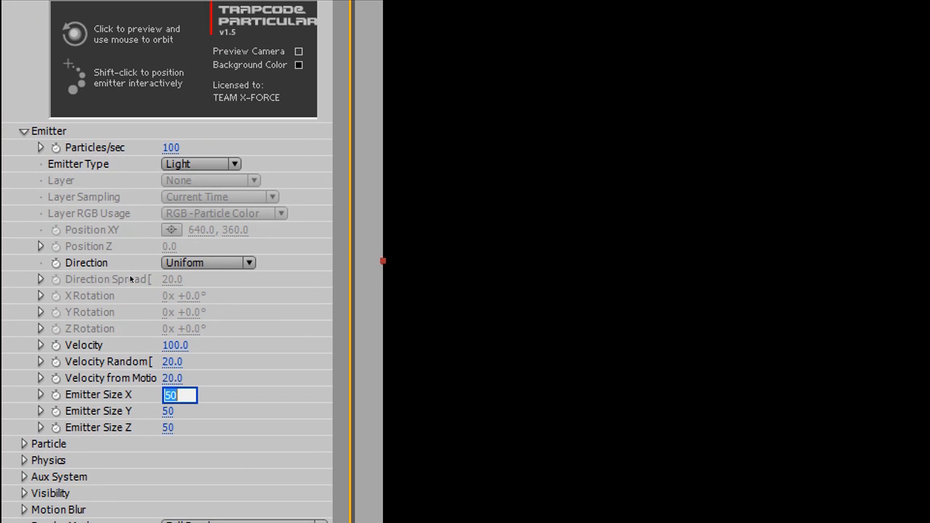
pyautogui.write('2000')
pyautogui.press('Tab')
pyautogui.write('2000')
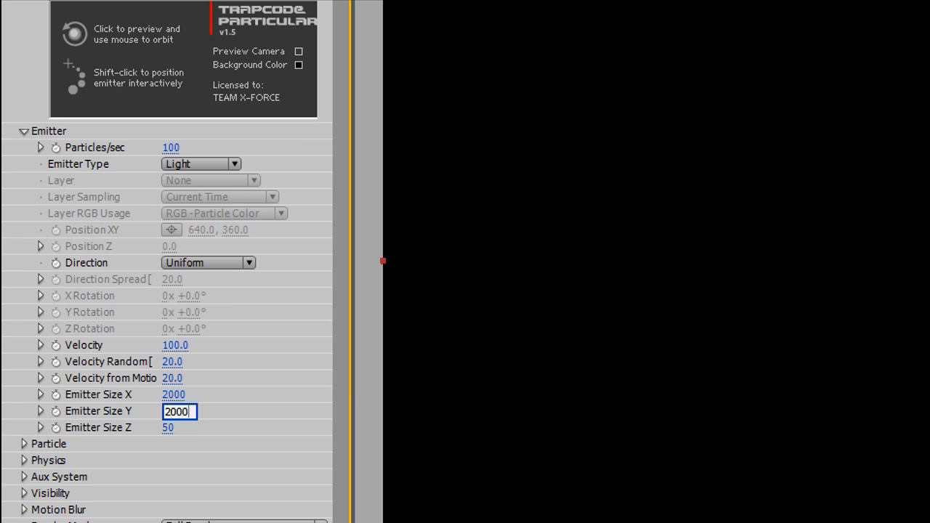
pyautogui.press('Tab')
pyautogui.write('2000')
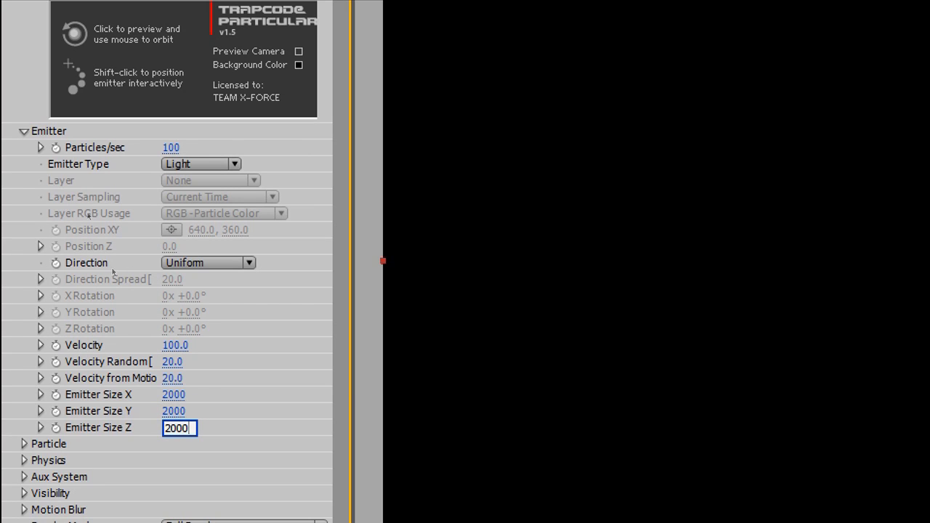
pyautogui.press('Return')
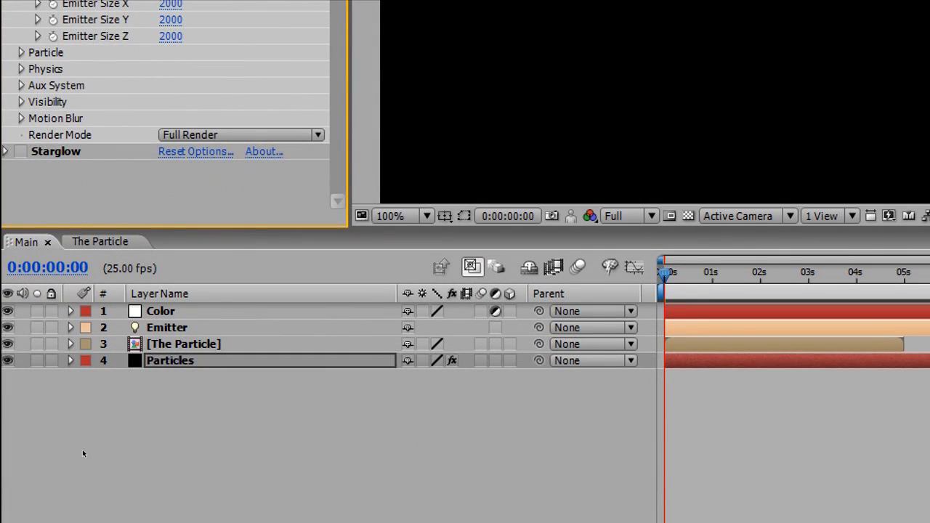
pyautogui.hotkey('ctrl', 'Up')
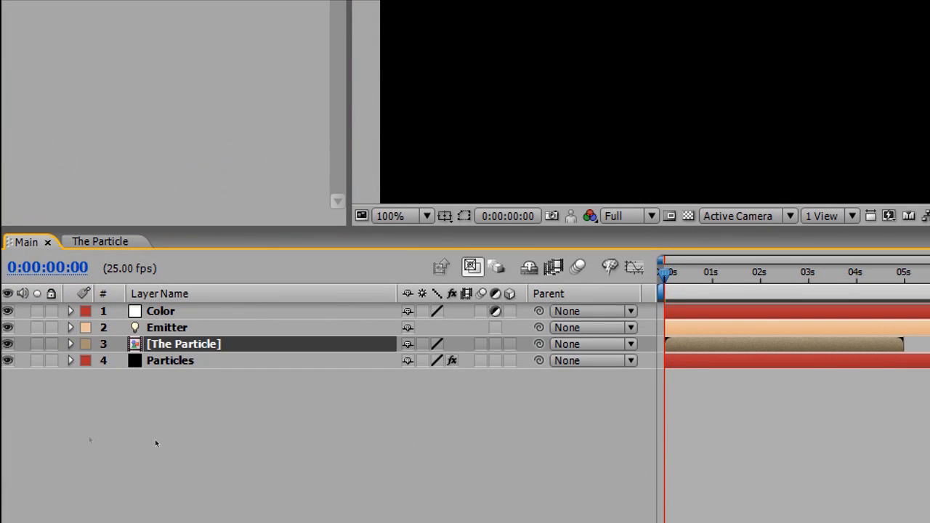